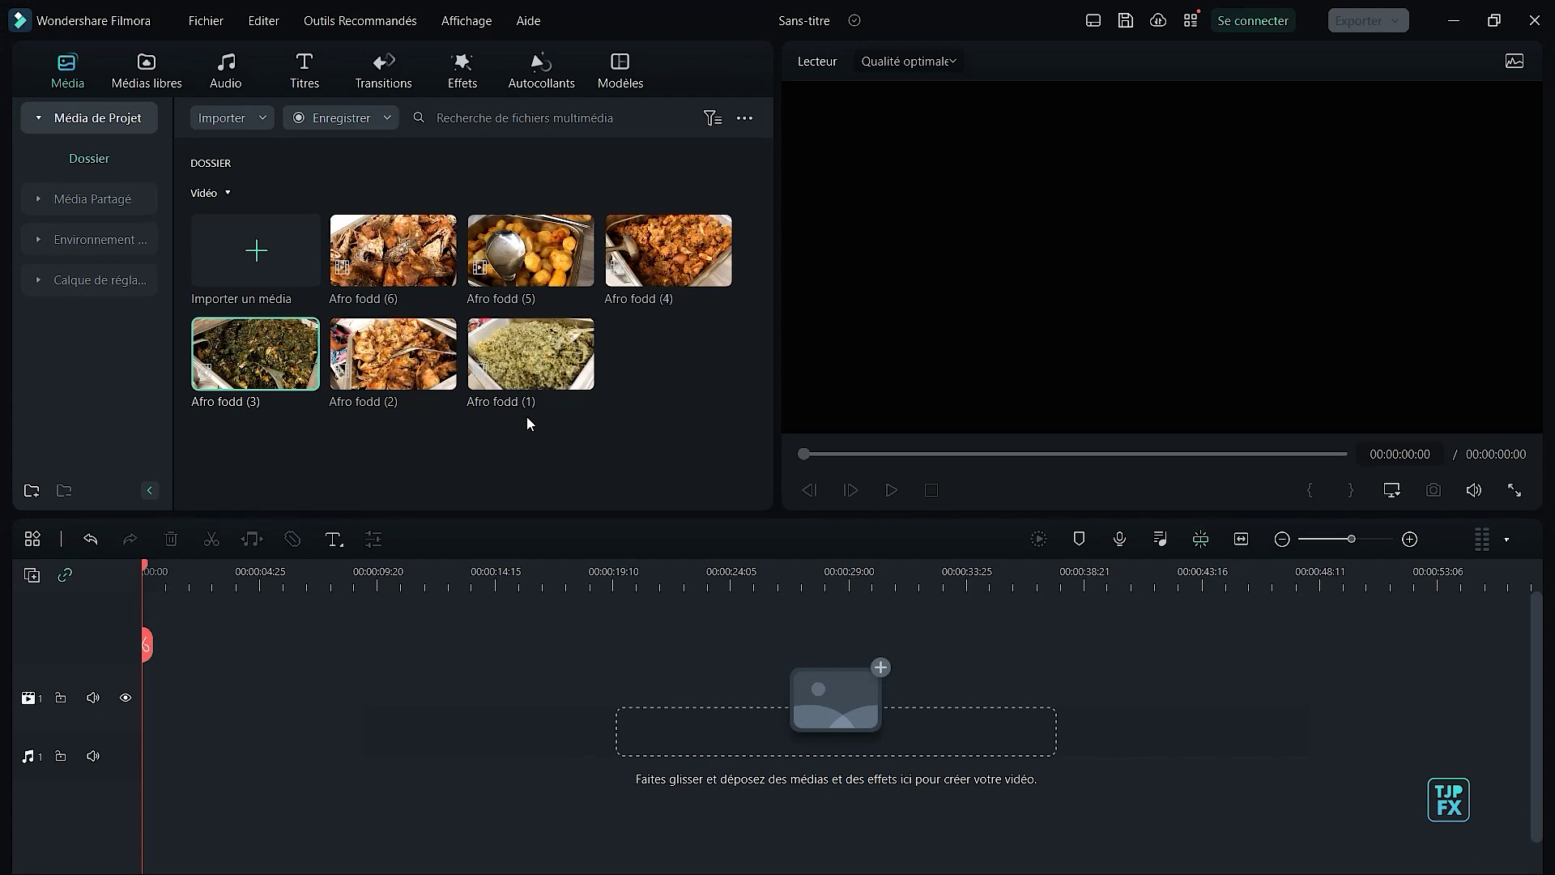
Place the Afro fodd (6) clip at the start of video track 1 and set the playhead at 00:00:02:07.
{"action": "key", "text": "ctrl+z"}
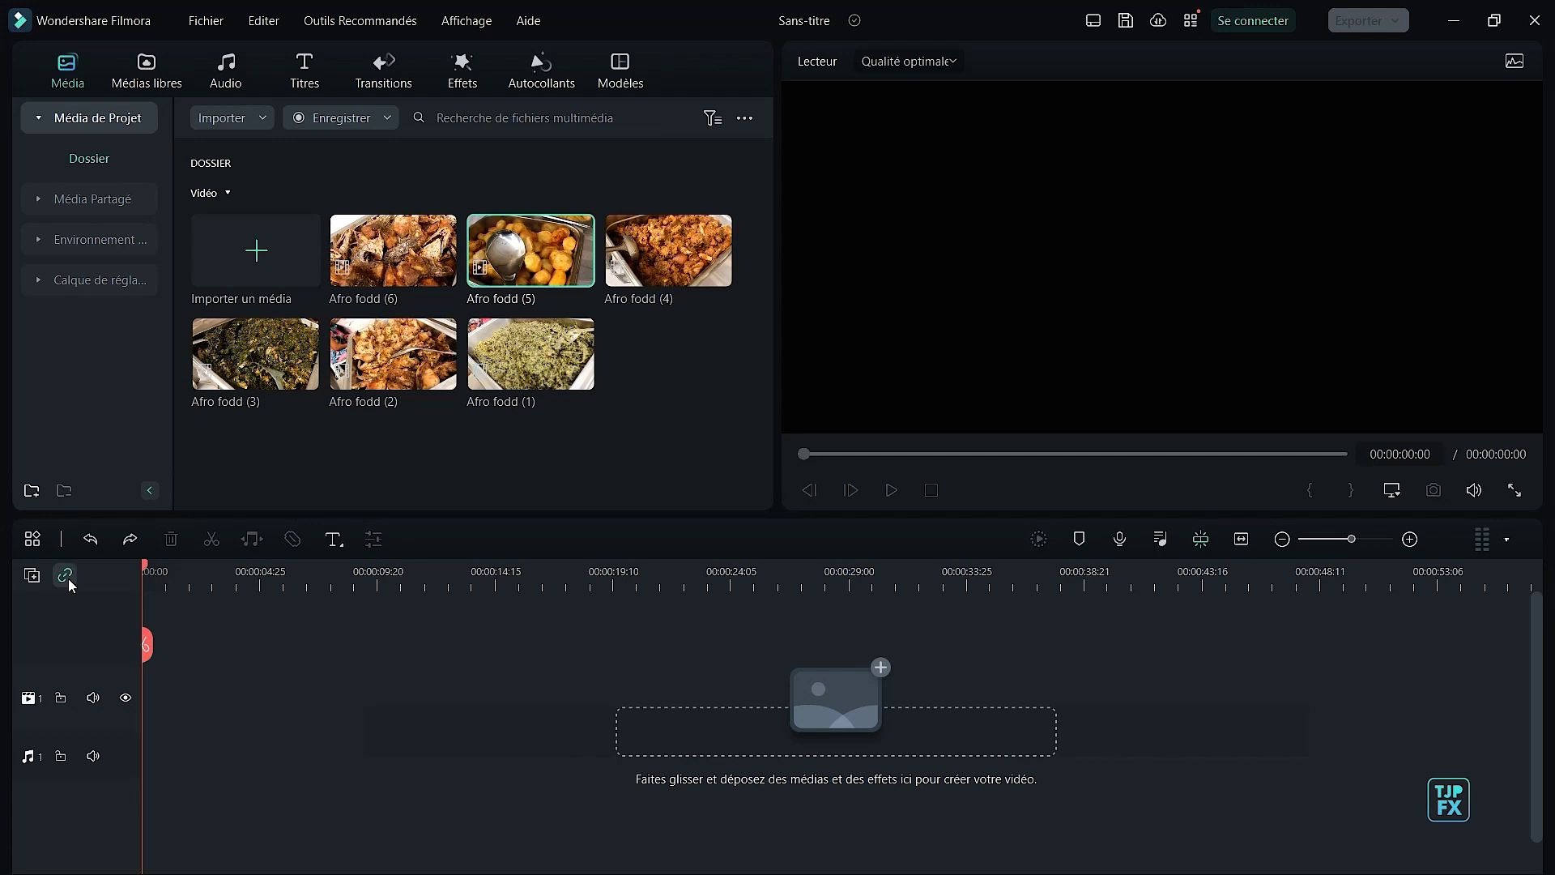
{"action": "left_click_drag", "start_coordinate": [393, 255], "coordinate": [149, 726]}
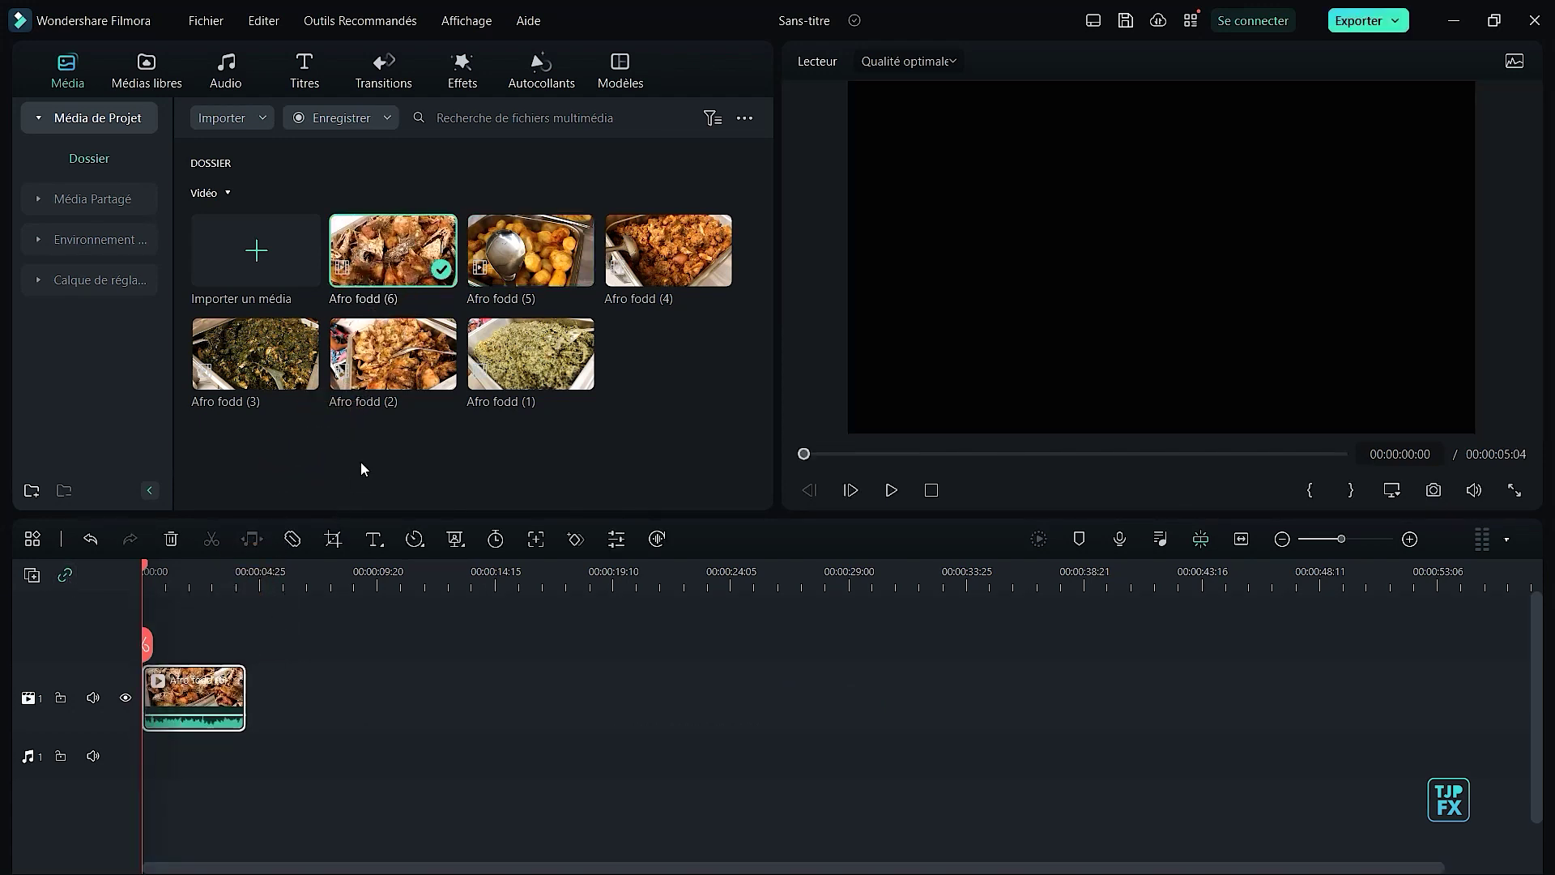
{"action": "left_click", "coordinate": [191, 577]}
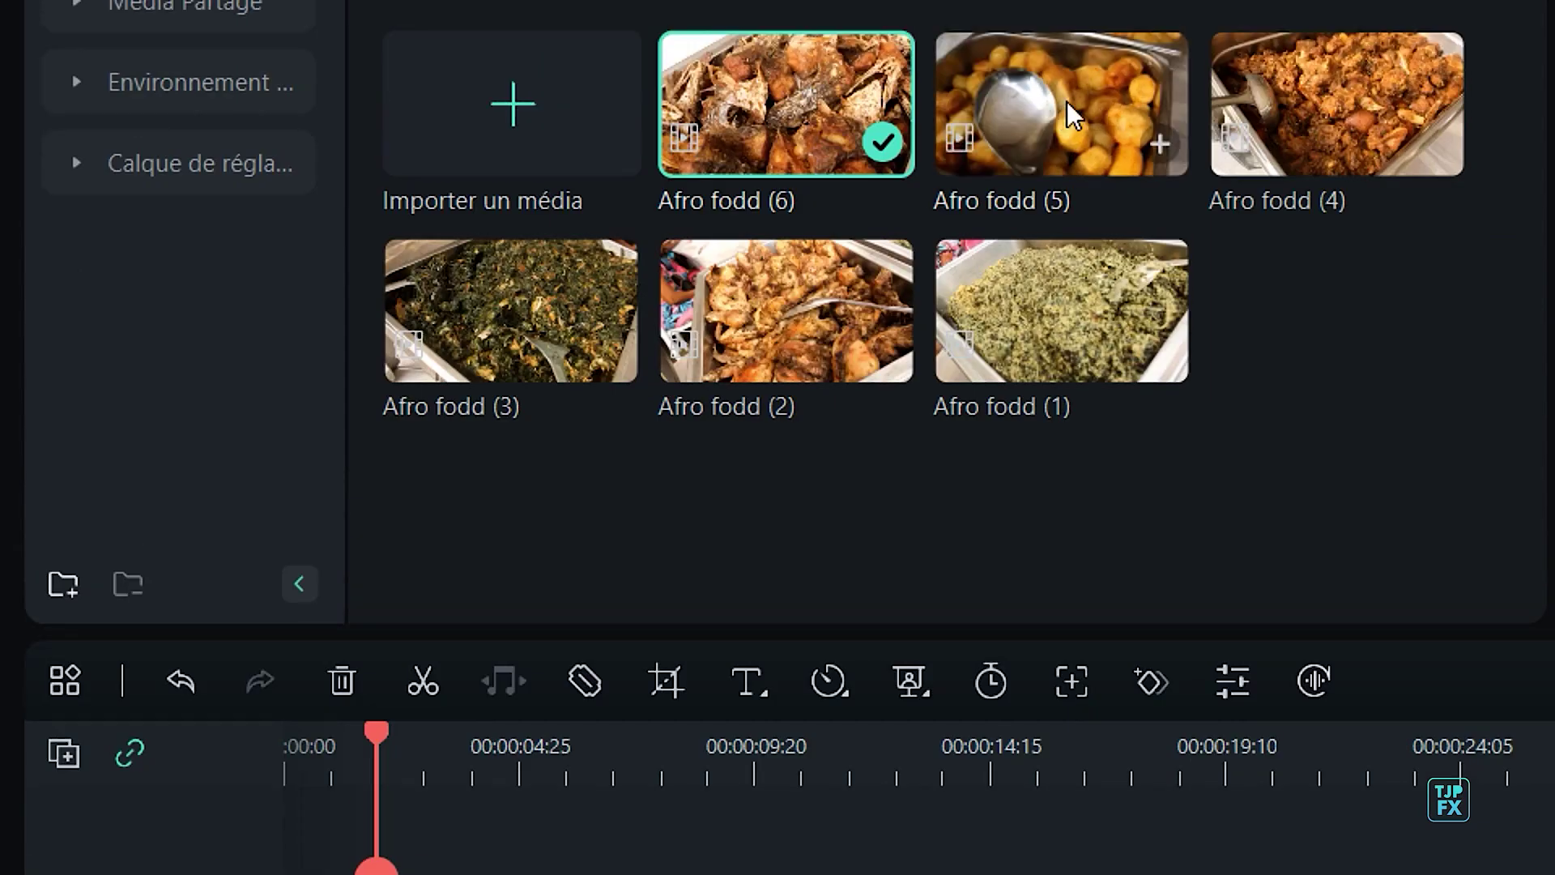
Insert Afro fodd (5) at the playhead inside the Afro fodd (6) clip on video track 1, with Auto Ripple on.
{"action": "left_click_drag", "start_coordinate": [1067, 185], "coordinate": [362, 874]}
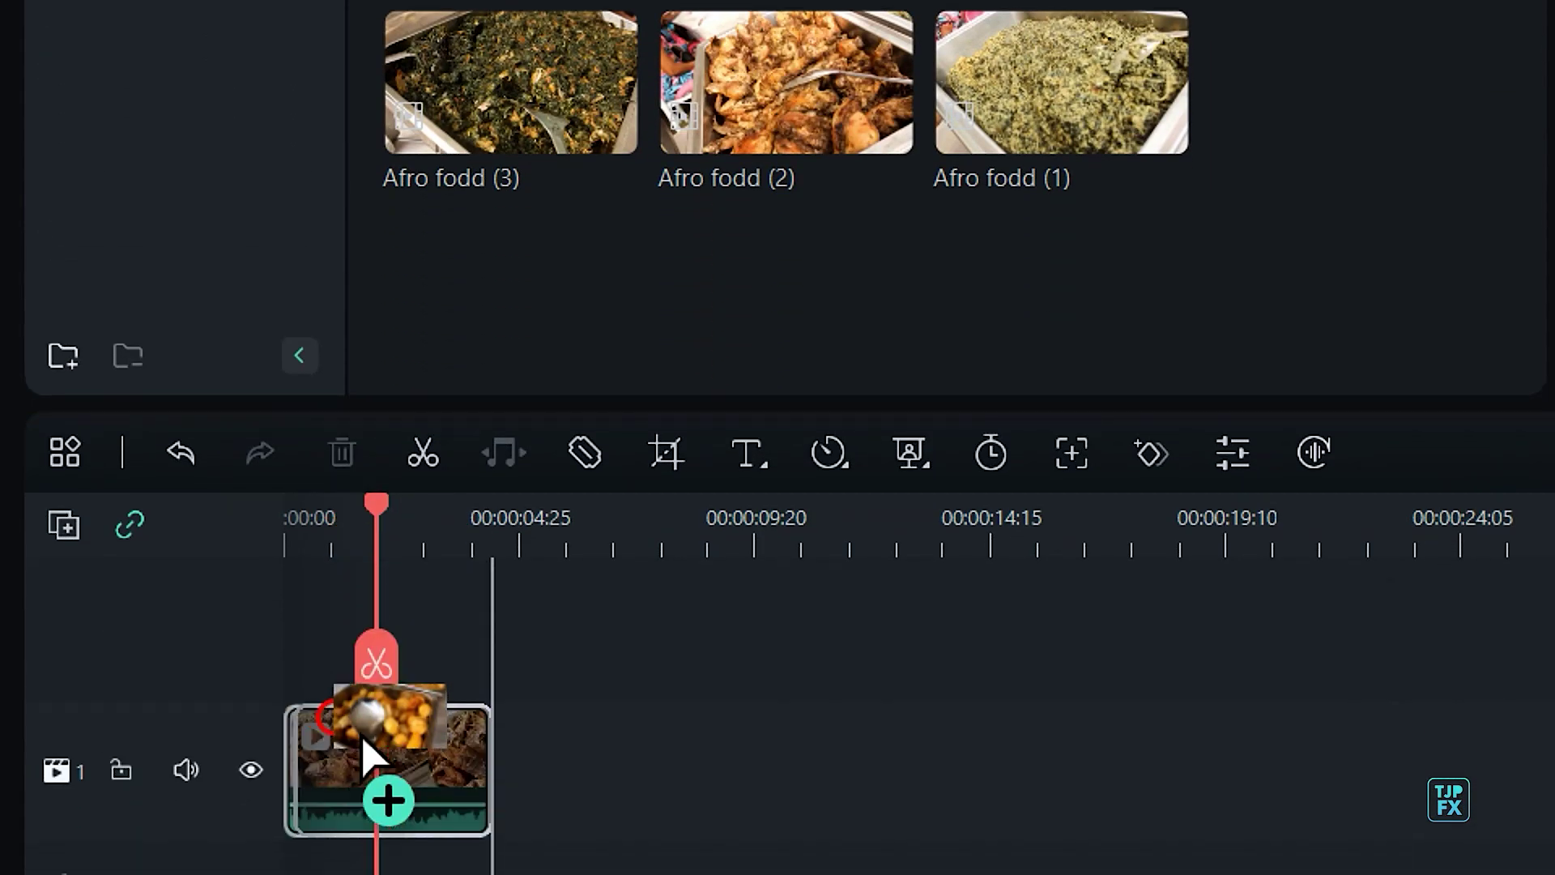
{"action": "left_click_drag", "start_coordinate": [362, 757], "coordinate": [375, 772]}
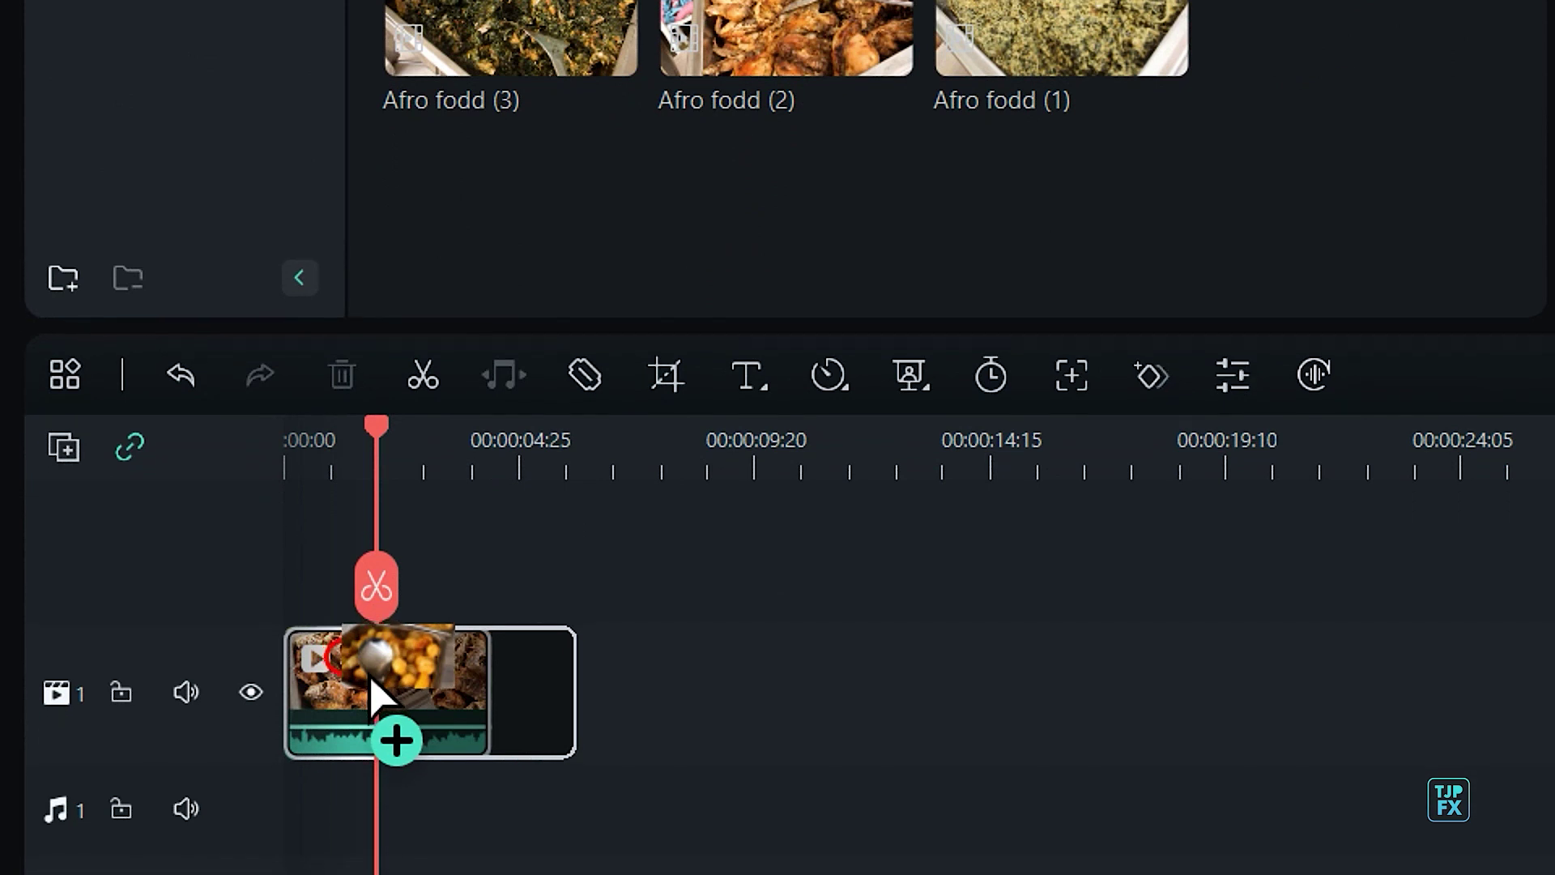
{"action": "left_click_drag", "start_coordinate": [371, 682], "coordinate": [347, 657]}
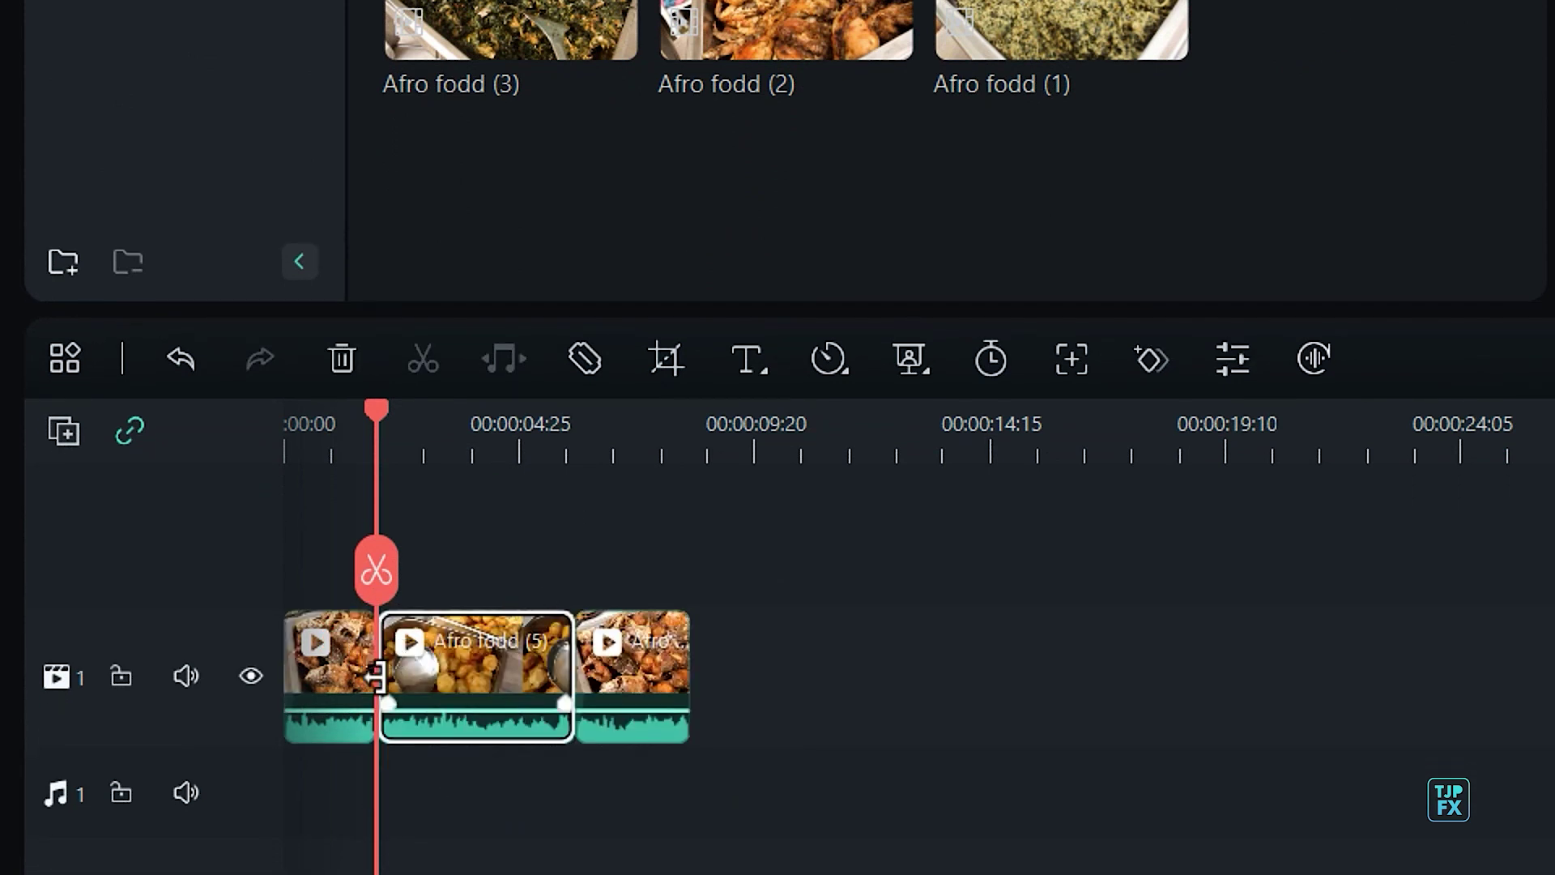
Check both parts of the split Afro fodd (6) clip and the inserted Afro fodd (5) clip, and undo the insertion.
{"action": "left_click", "coordinate": [343, 680]}
{"action": "left_click", "coordinate": [620, 670]}
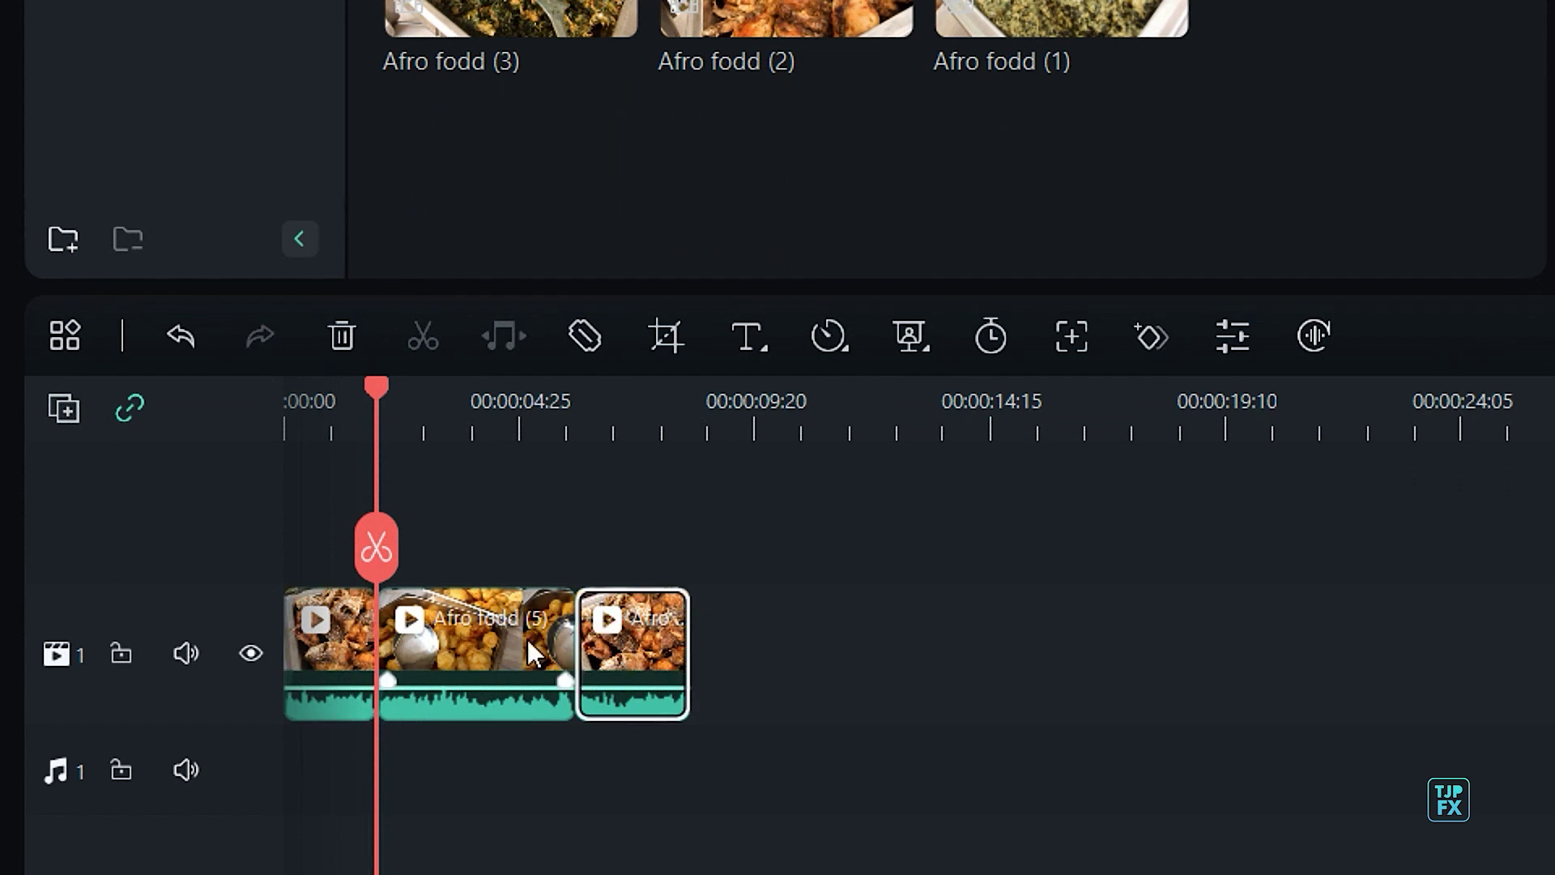
{"action": "left_click", "coordinate": [339, 644]}
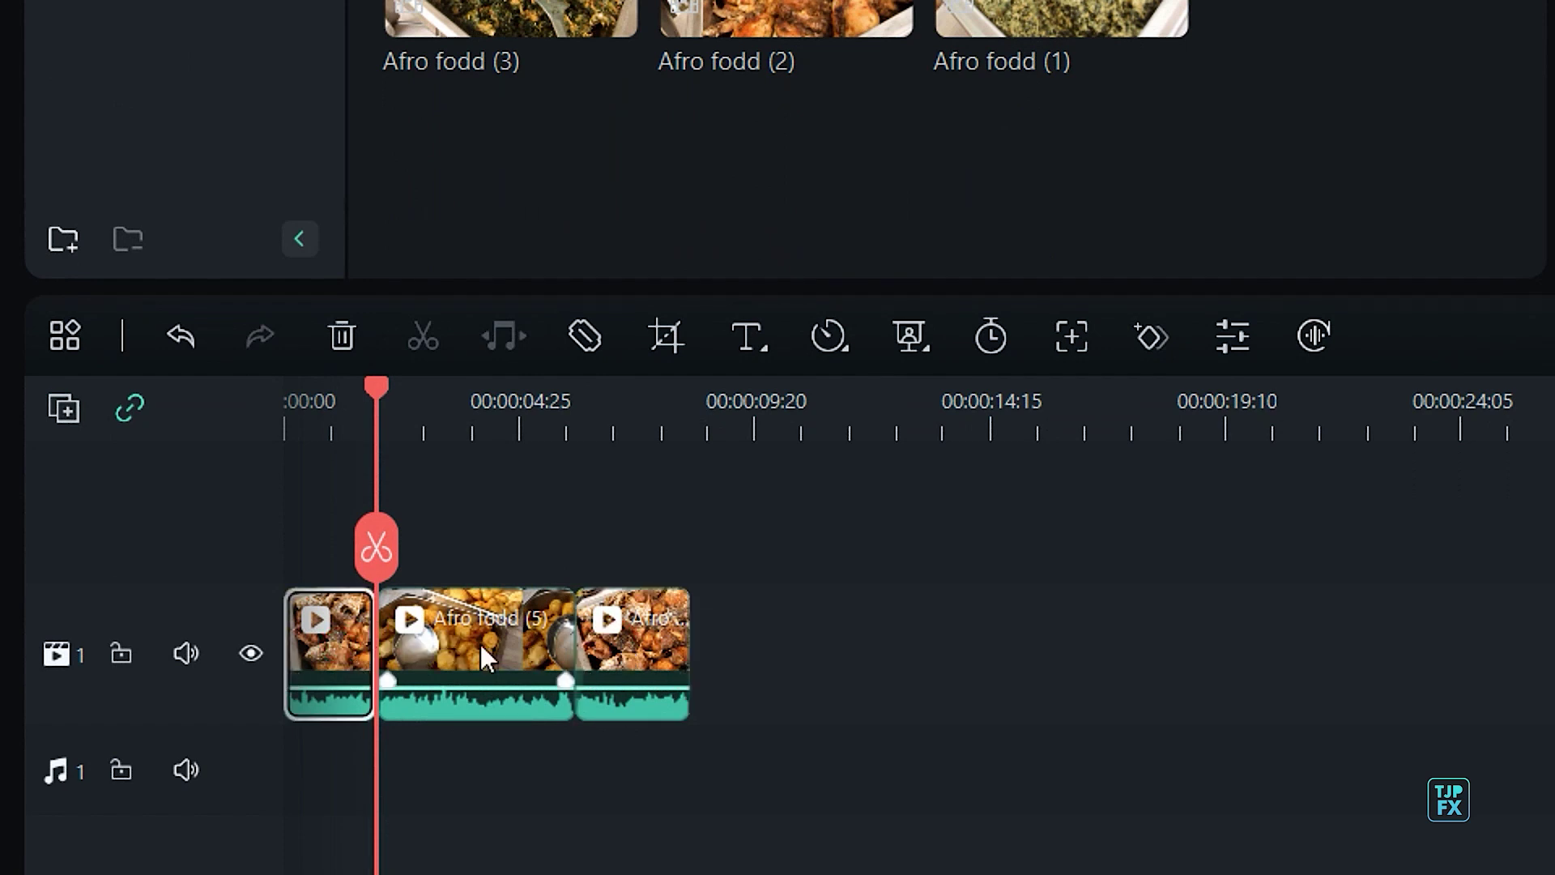
{"action": "left_click", "coordinate": [639, 644]}
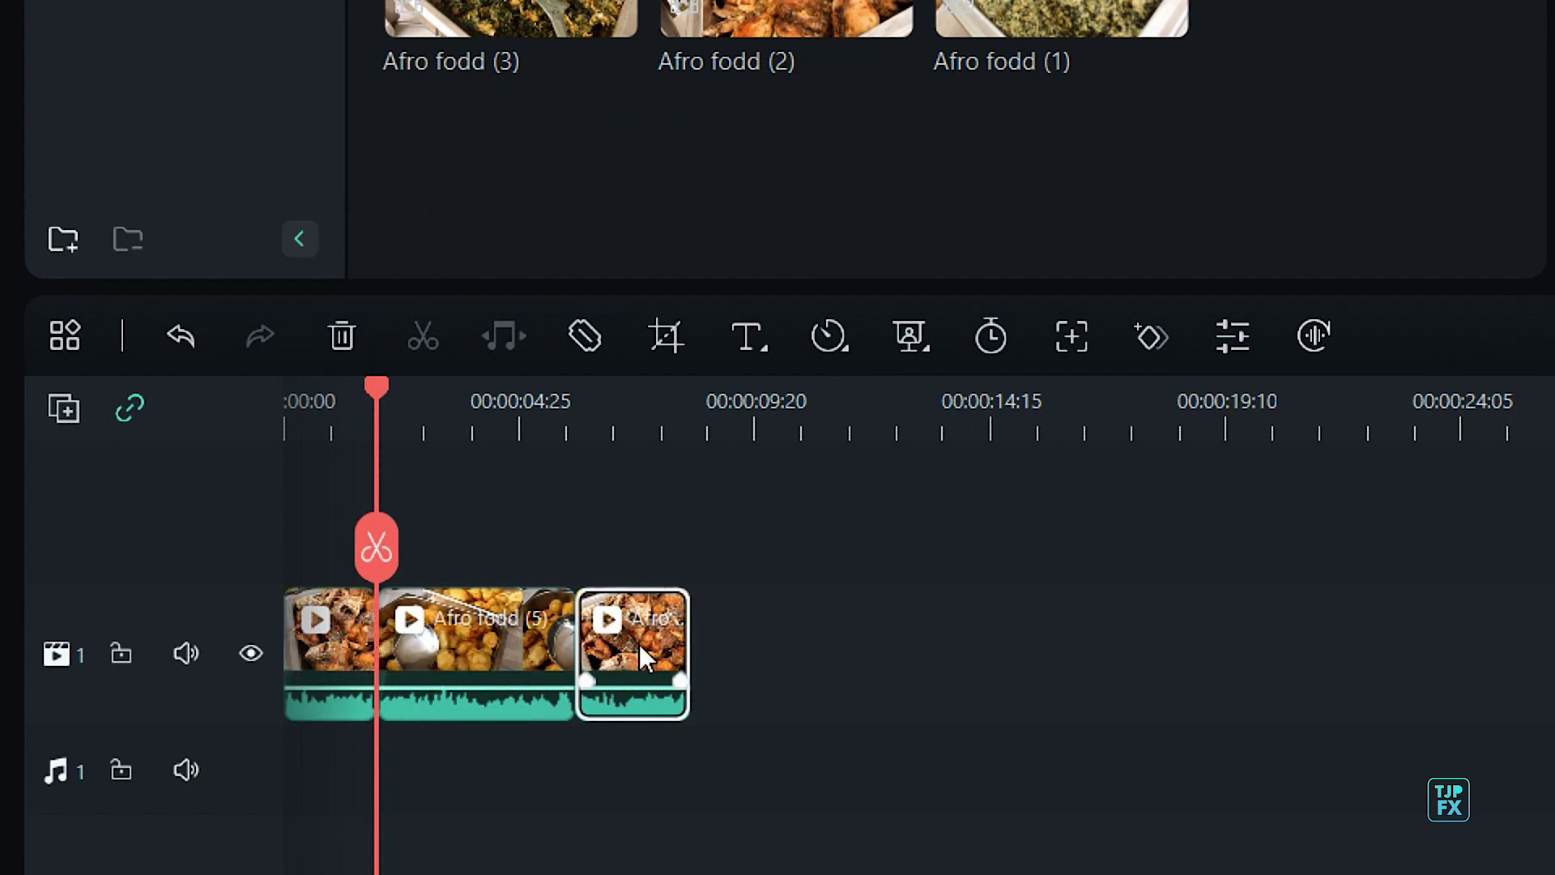
{"action": "left_click", "coordinate": [493, 655]}
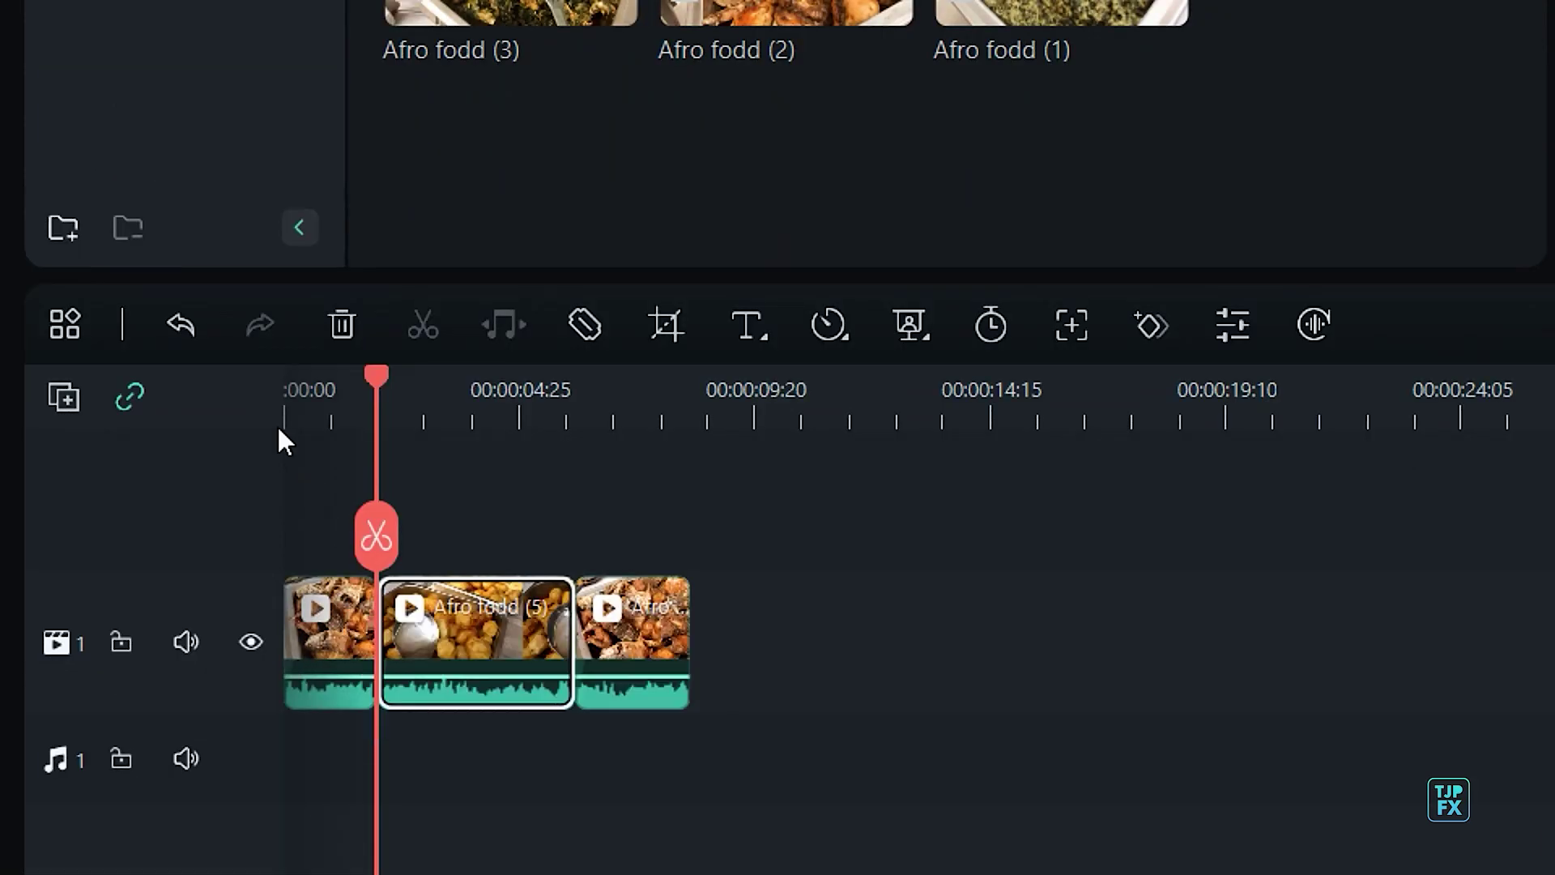
{"action": "left_click", "coordinate": [182, 321]}
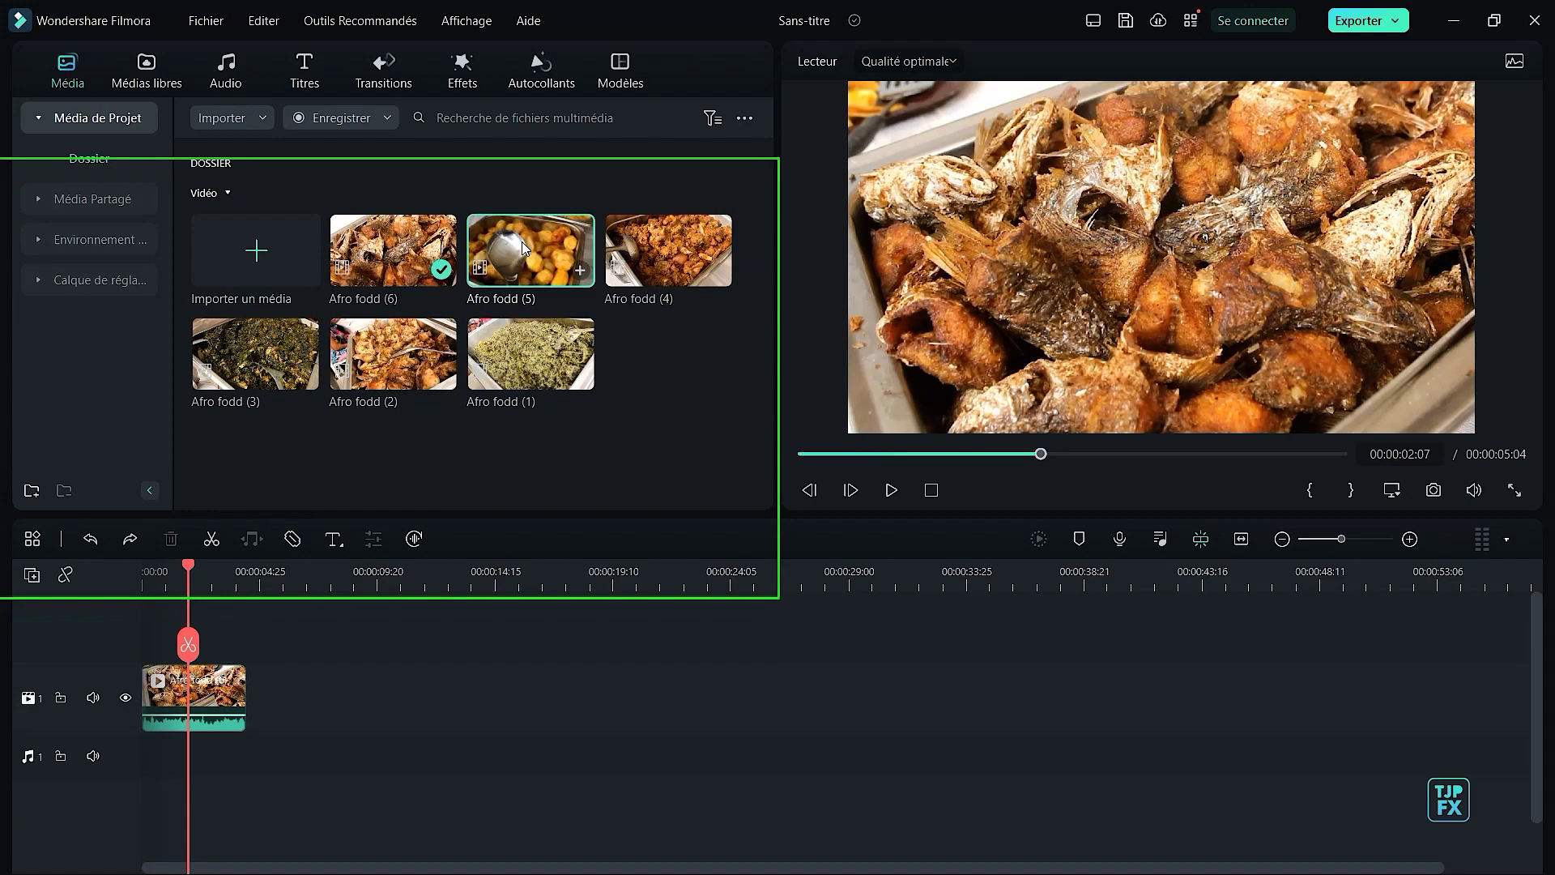
With Auto Ripple off, drop Afro fodd (5) at the playhead over the Afro fodd (6) clip, and undo the drop.
{"action": "left_click_drag", "start_coordinate": [522, 247], "coordinate": [250, 634]}
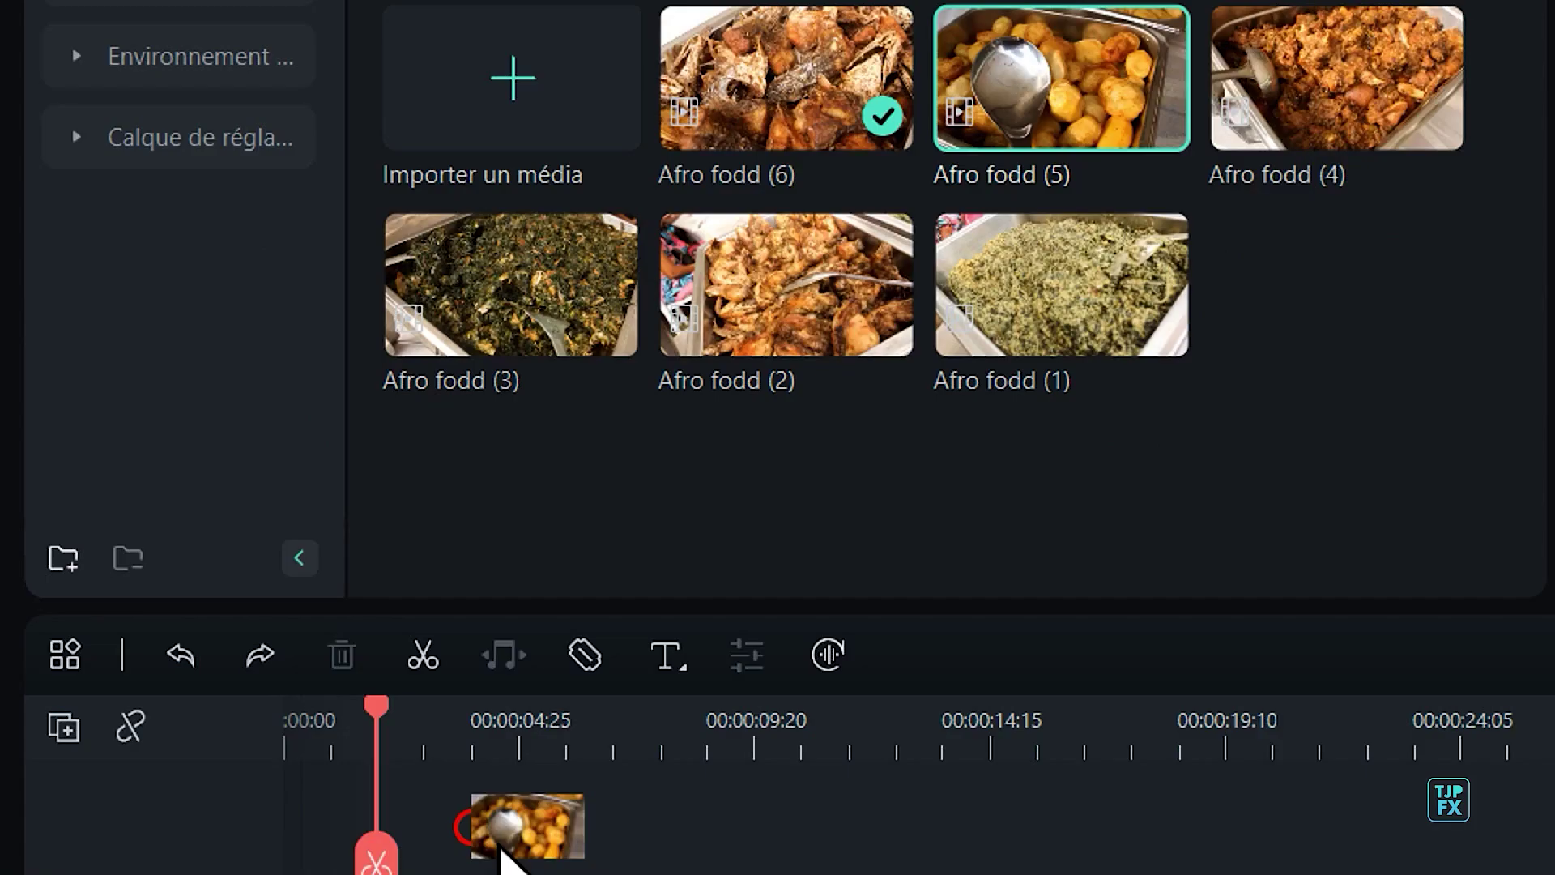
{"action": "left_click_drag", "start_coordinate": [503, 858], "coordinate": [405, 660]}
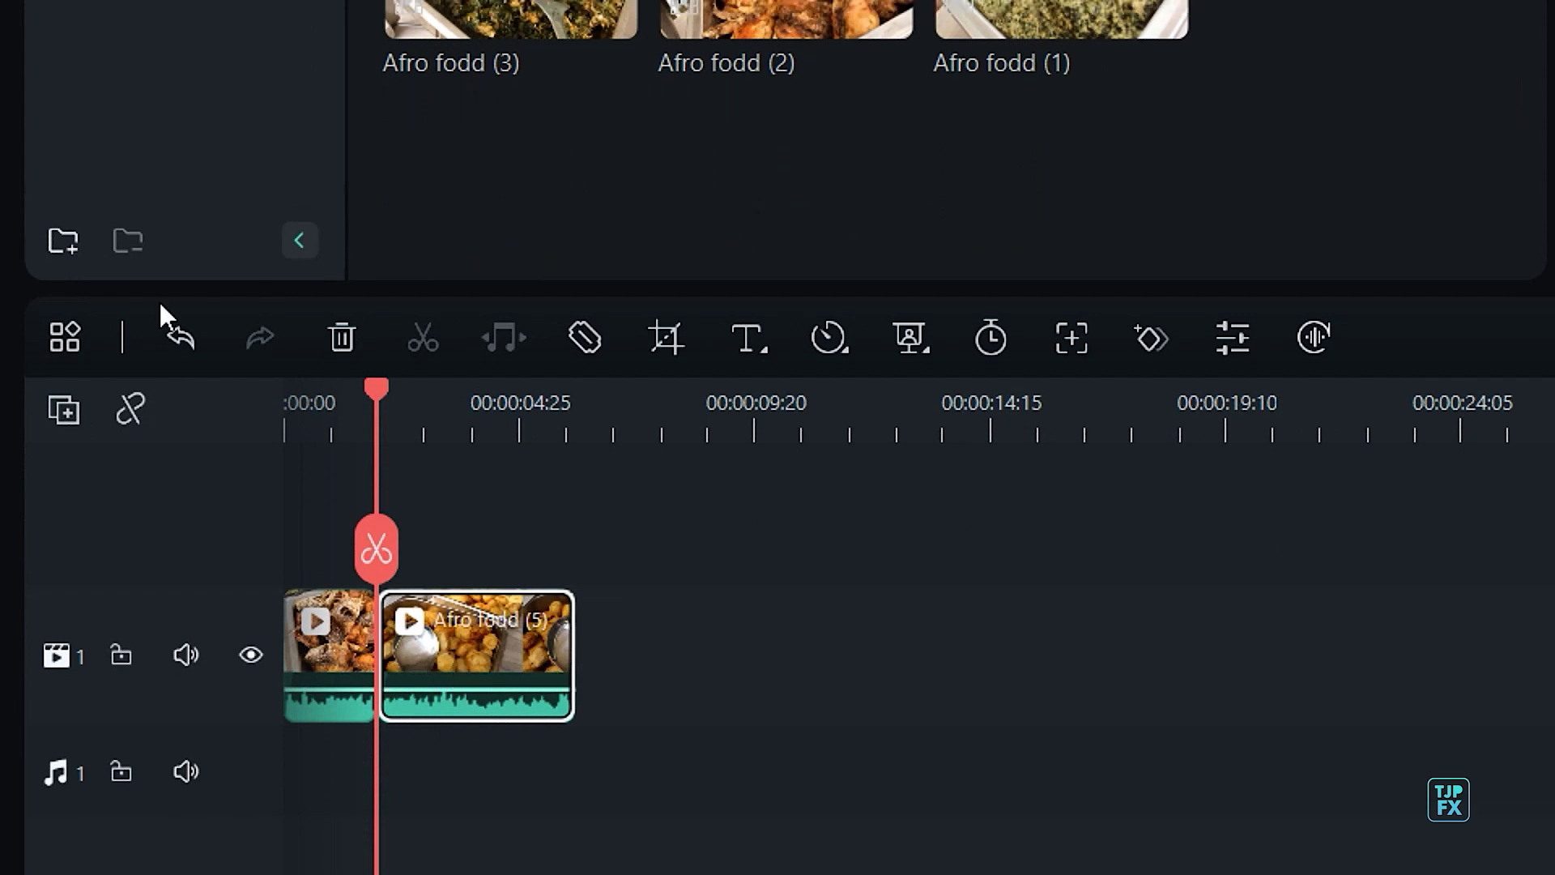
{"action": "left_click", "coordinate": [186, 335]}
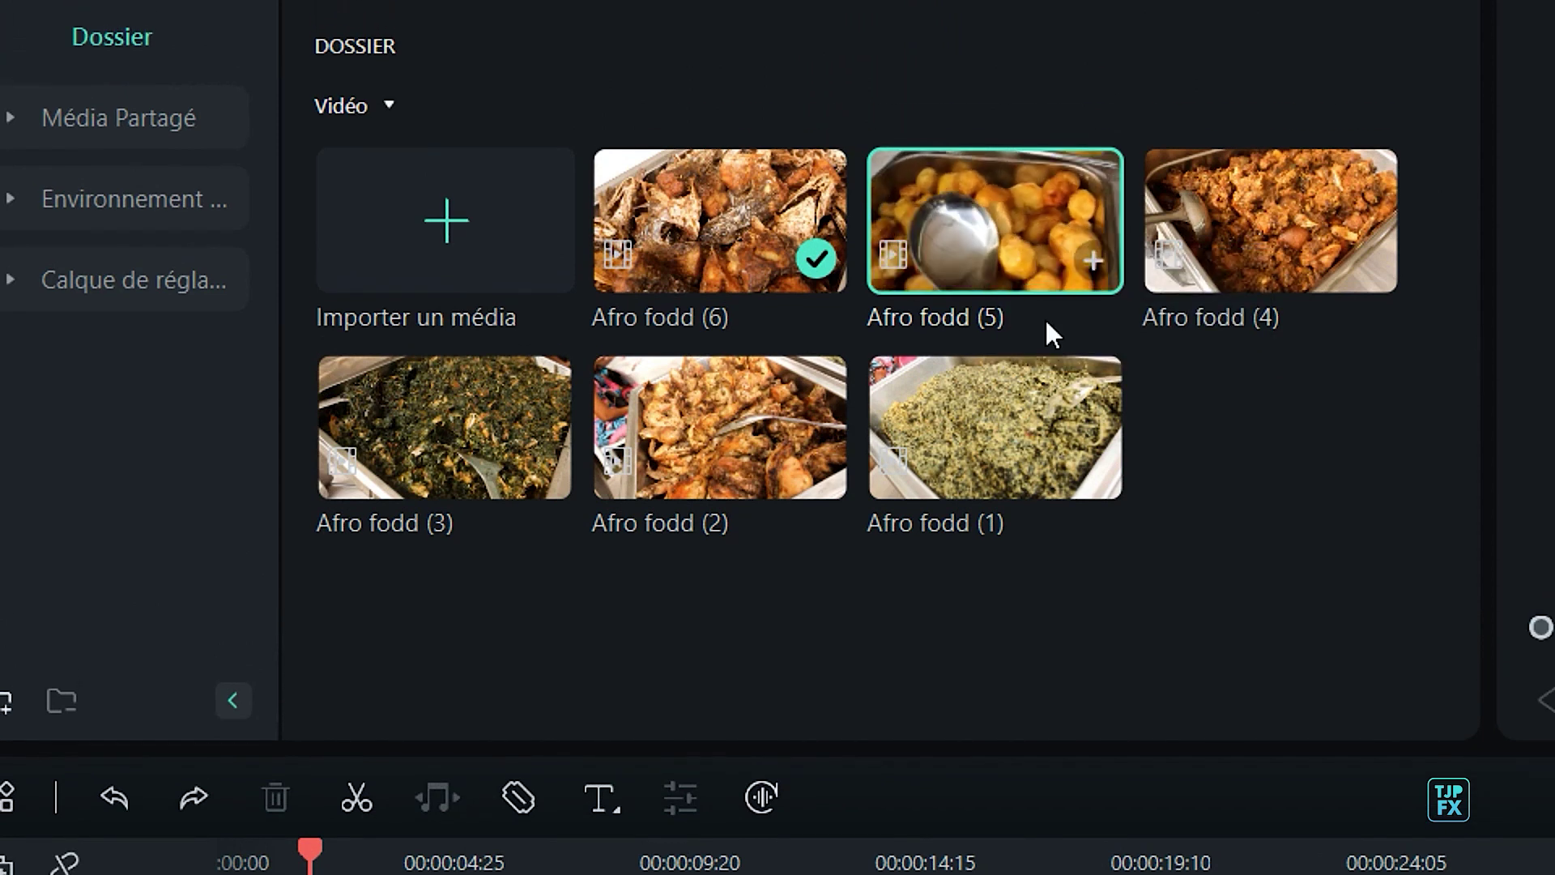
Add the media clips Afro fodd (5) through Afro fodd (1) after Afro fodd (6) on video track 1, with Auto Ripple on.
{"action": "left_click", "coordinate": [1033, 406], "text": "shift"}
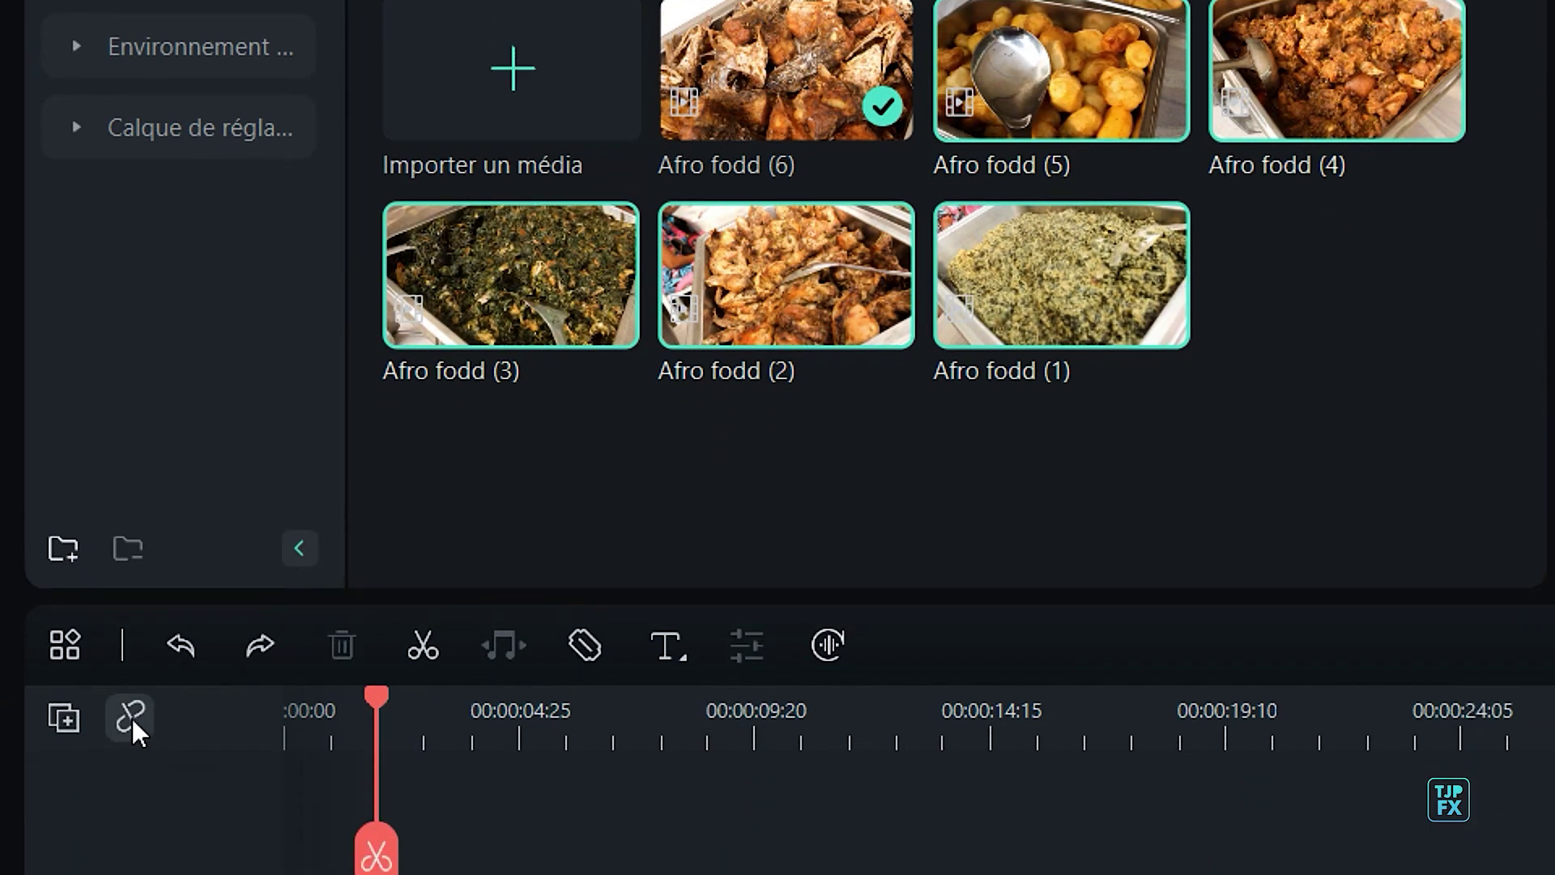
{"action": "left_click_drag", "start_coordinate": [1078, 89], "coordinate": [1111, 162]}
{"action": "left_click_drag", "start_coordinate": [986, 266], "coordinate": [438, 874]}
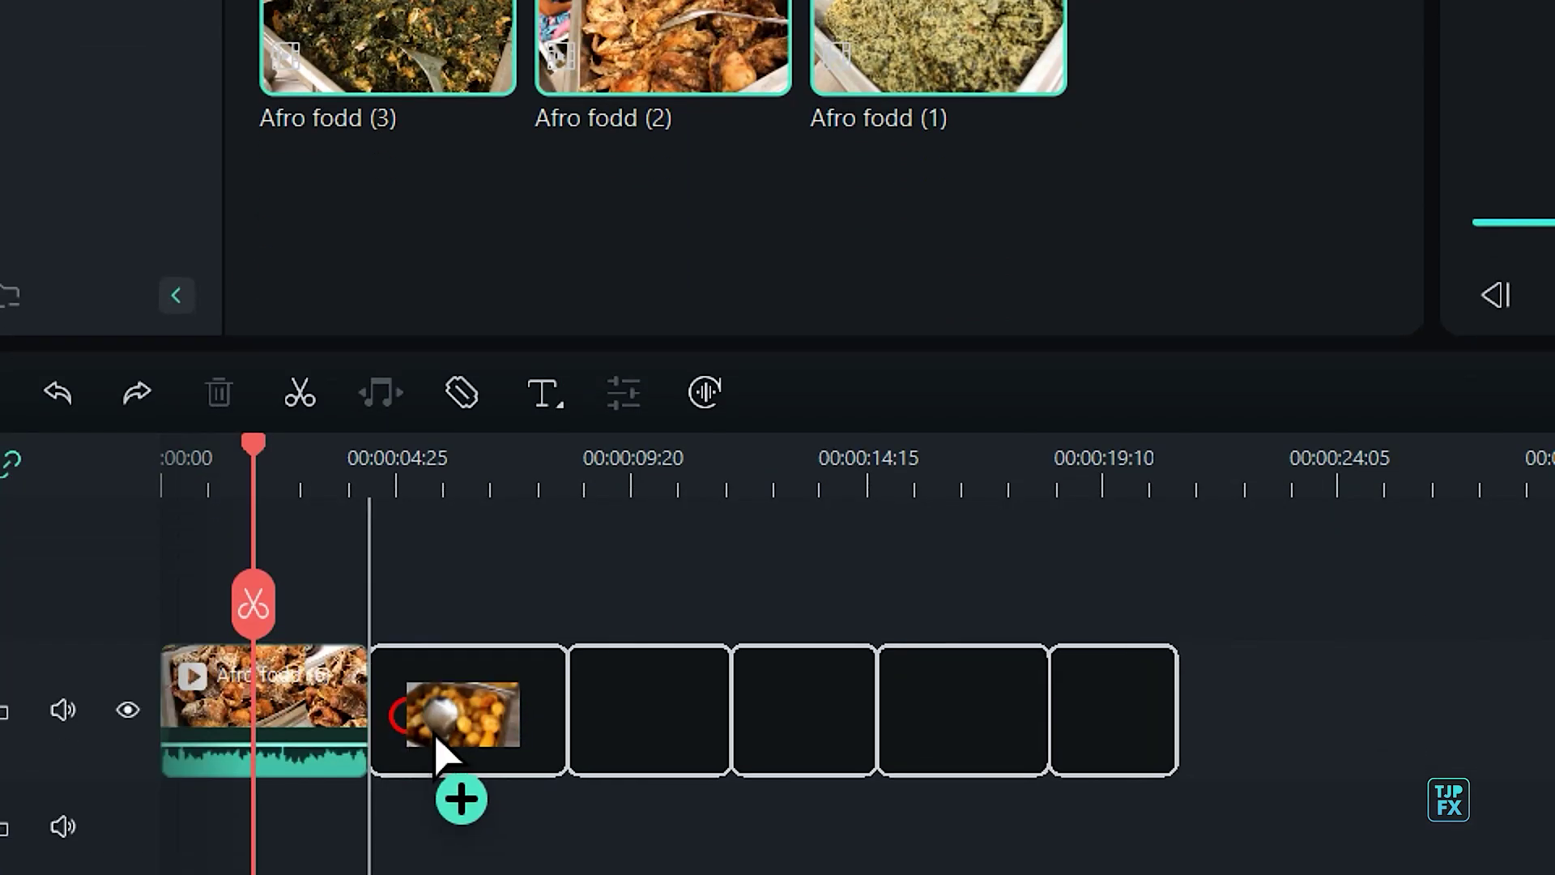
{"action": "left_click_drag", "start_coordinate": [437, 753], "coordinate": [475, 667]}
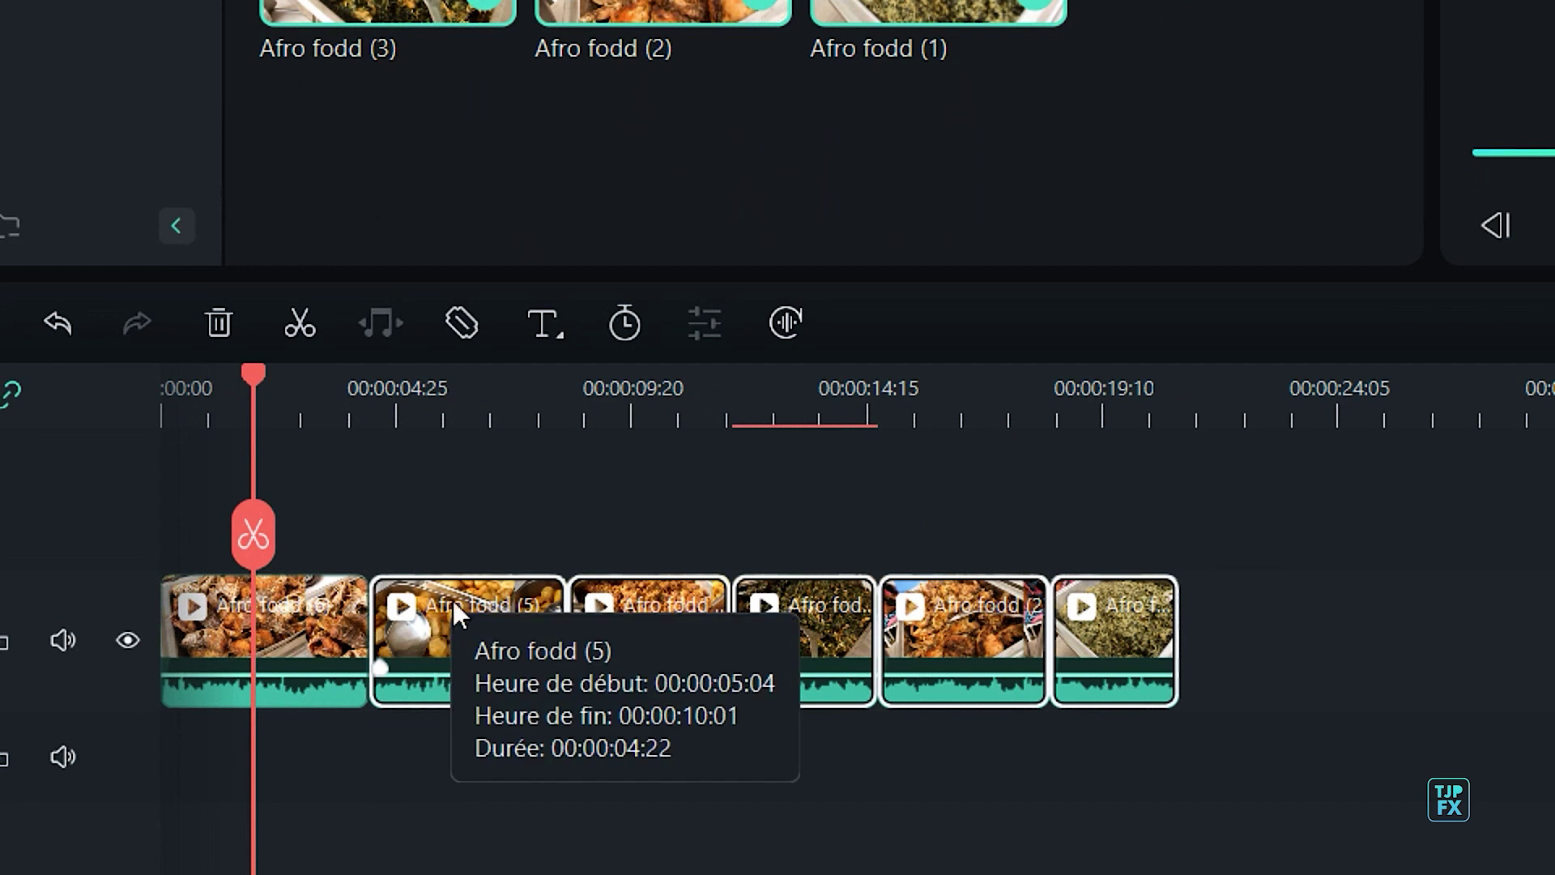
Delete the Afro fodd (5) clip from video track 1 with Auto Ripple on, and select the four clips after Afro fodd (6).
{"action": "left_click", "coordinate": [444, 633]}
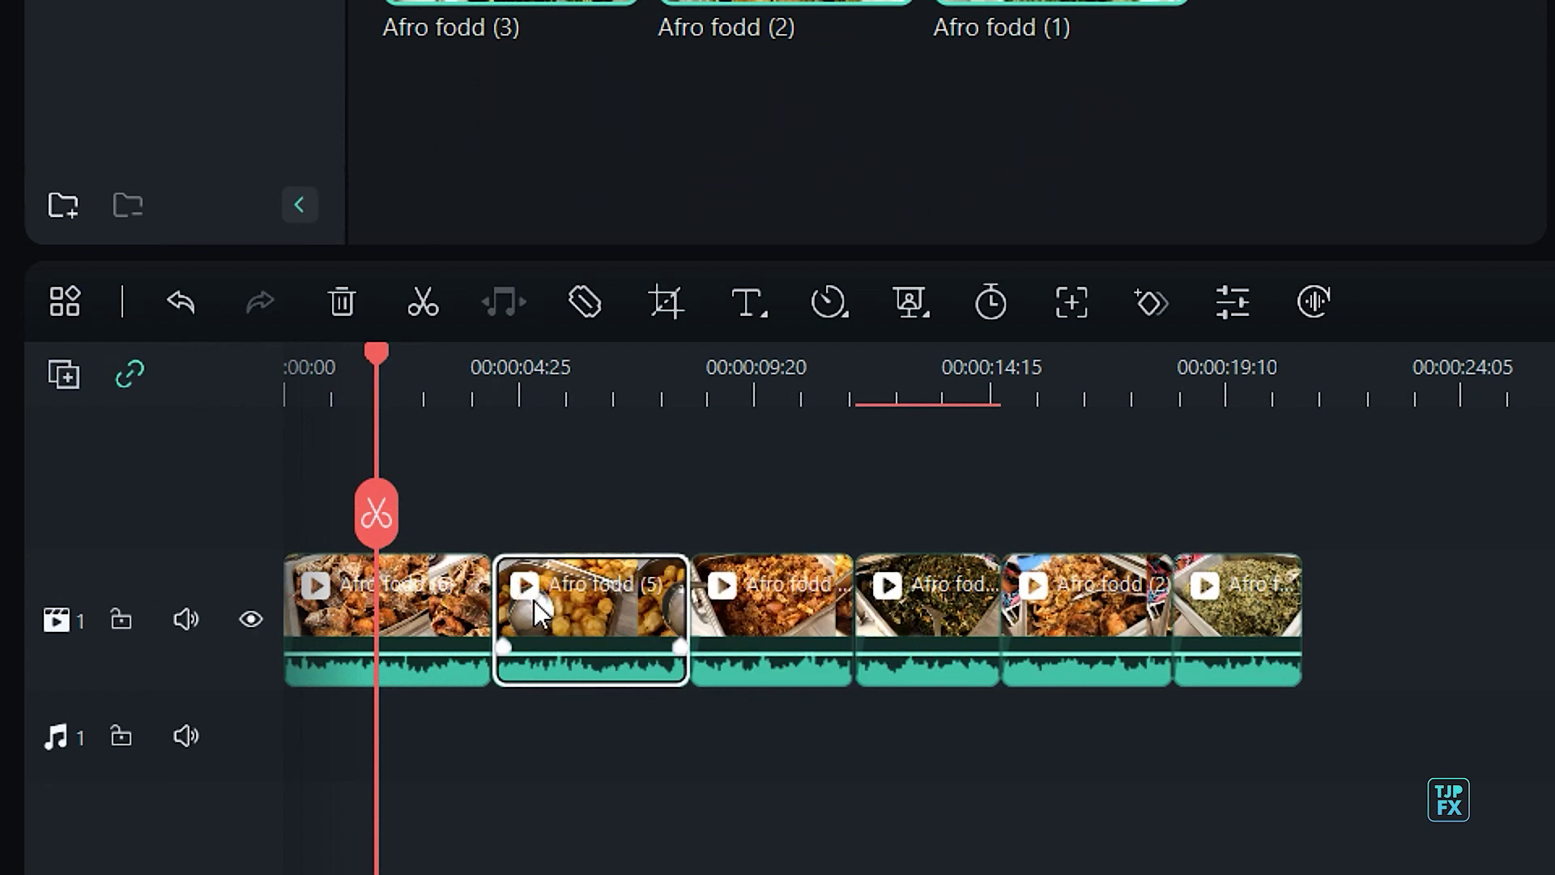
{"action": "left_click", "coordinate": [338, 303]}
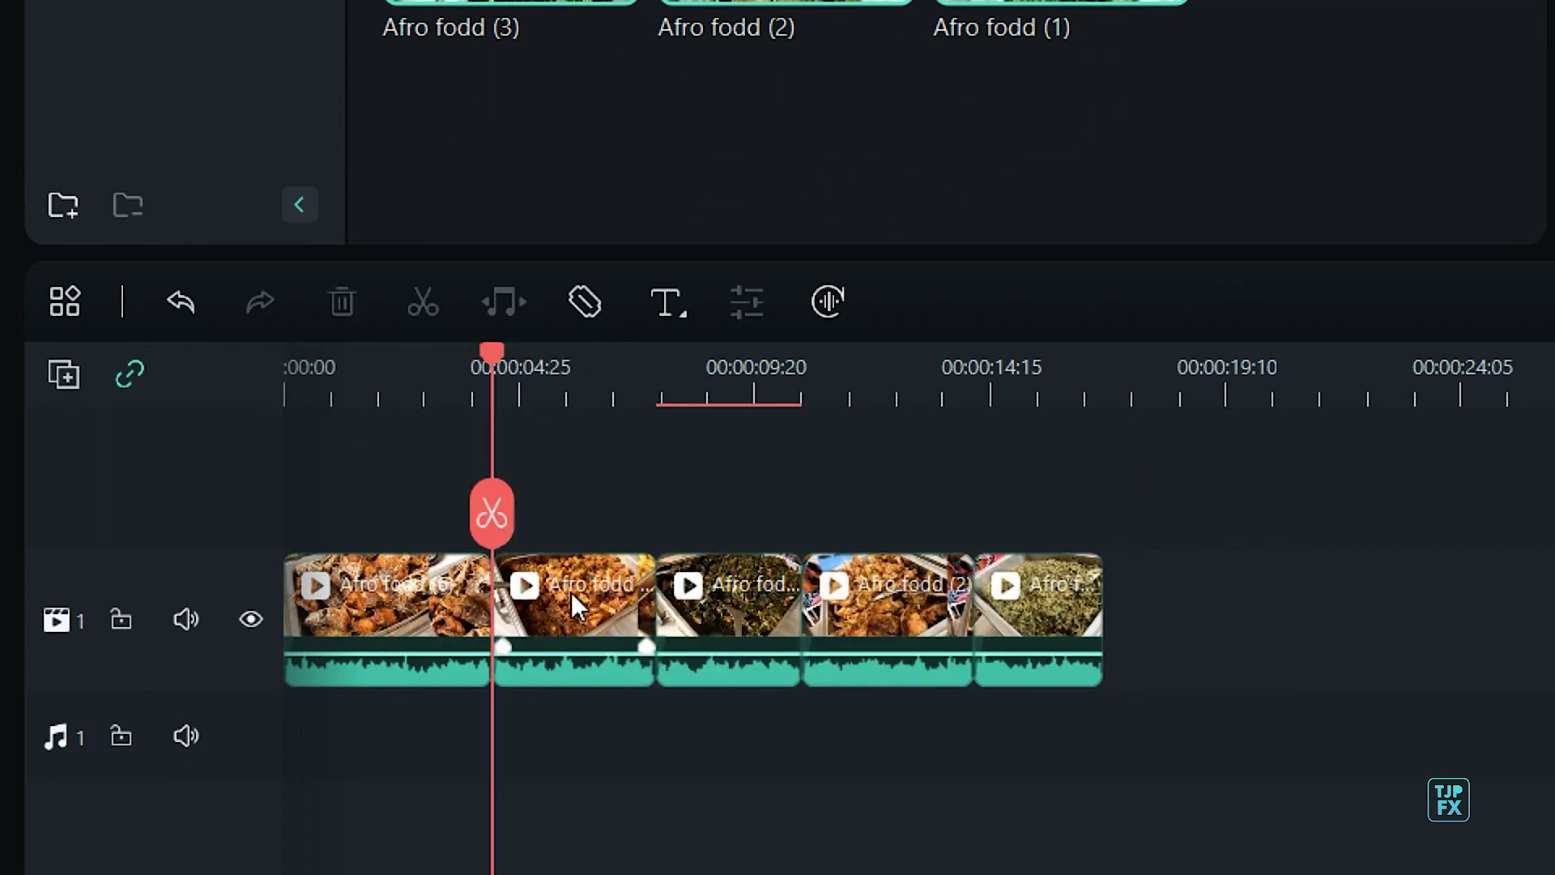
{"action": "left_click_drag", "start_coordinate": [575, 494], "coordinate": [1149, 695]}
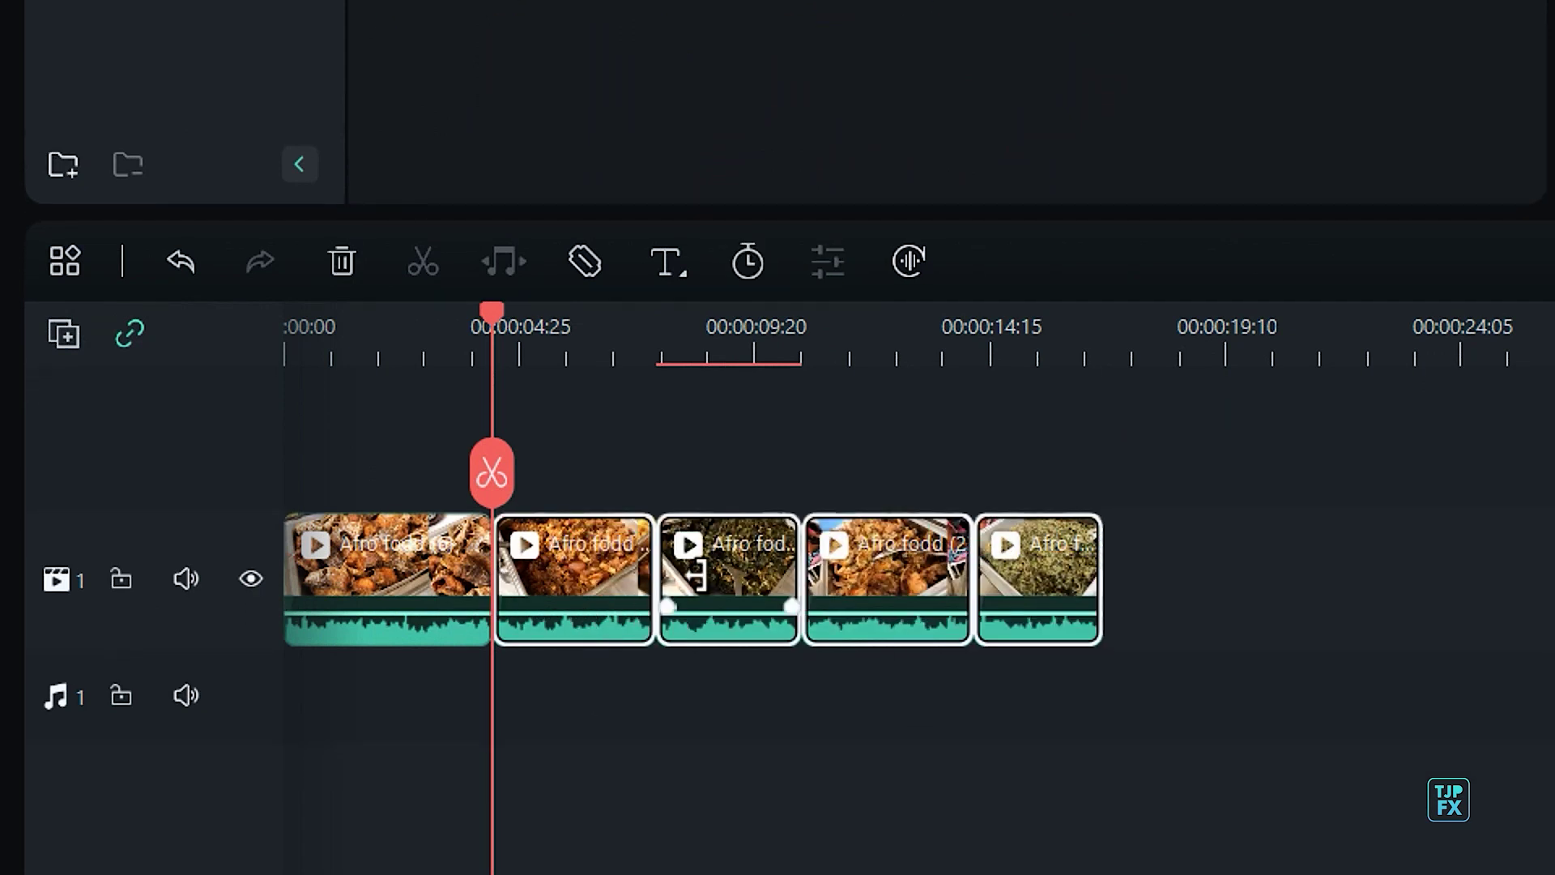
{"action": "left_click_drag", "start_coordinate": [695, 575], "coordinate": [507, 590]}
Turn Auto Ripple off and undo the deletion of the Afro fodd (5) clip.
{"action": "left_click", "coordinate": [121, 332]}
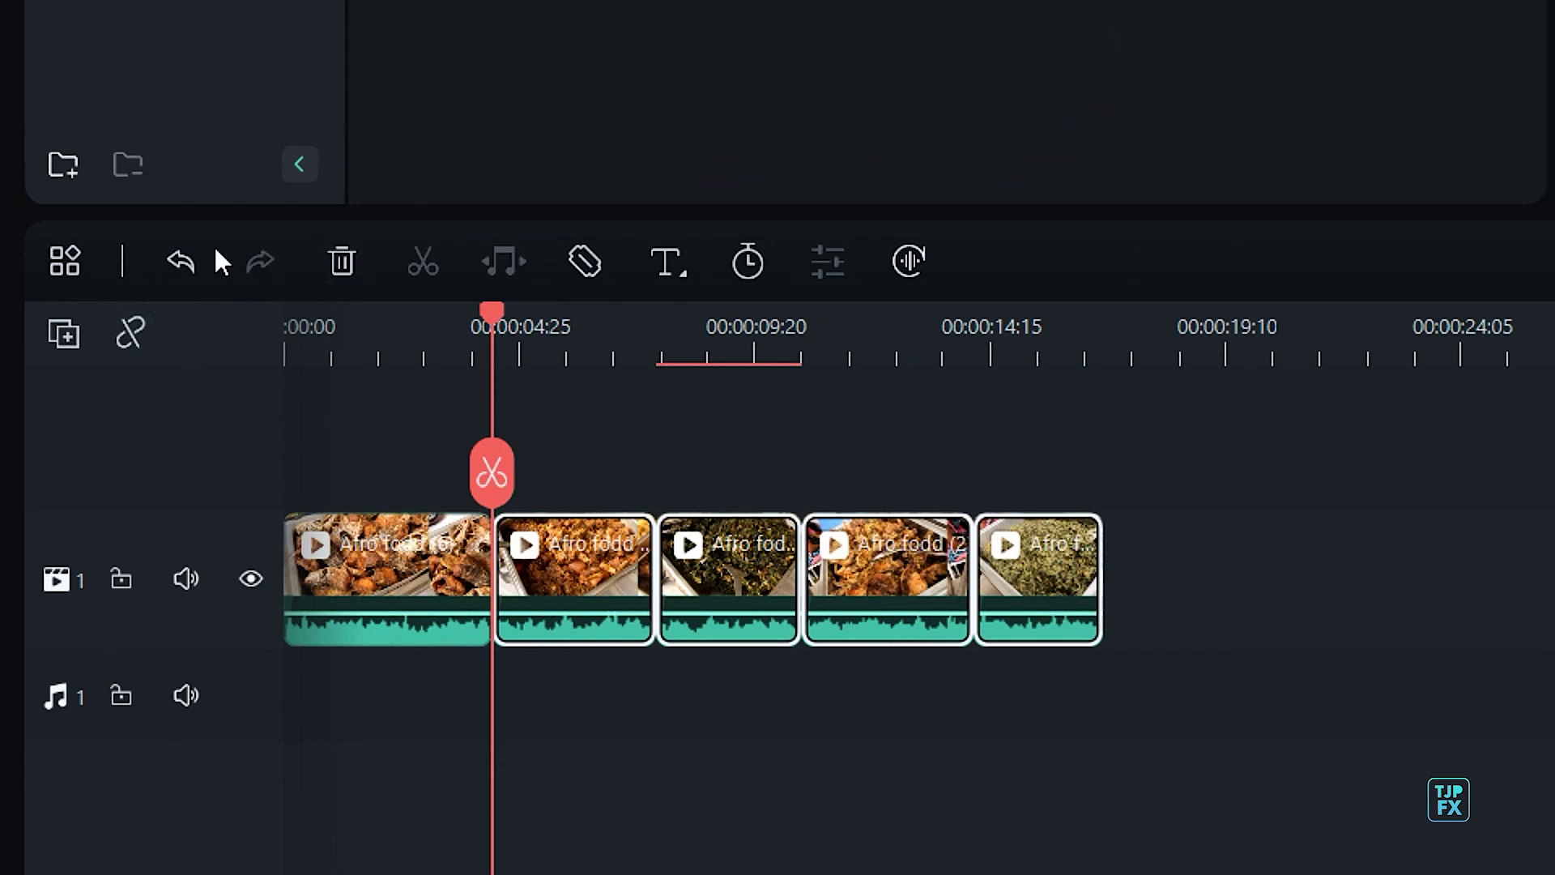
{"action": "left_click", "coordinate": [182, 255]}
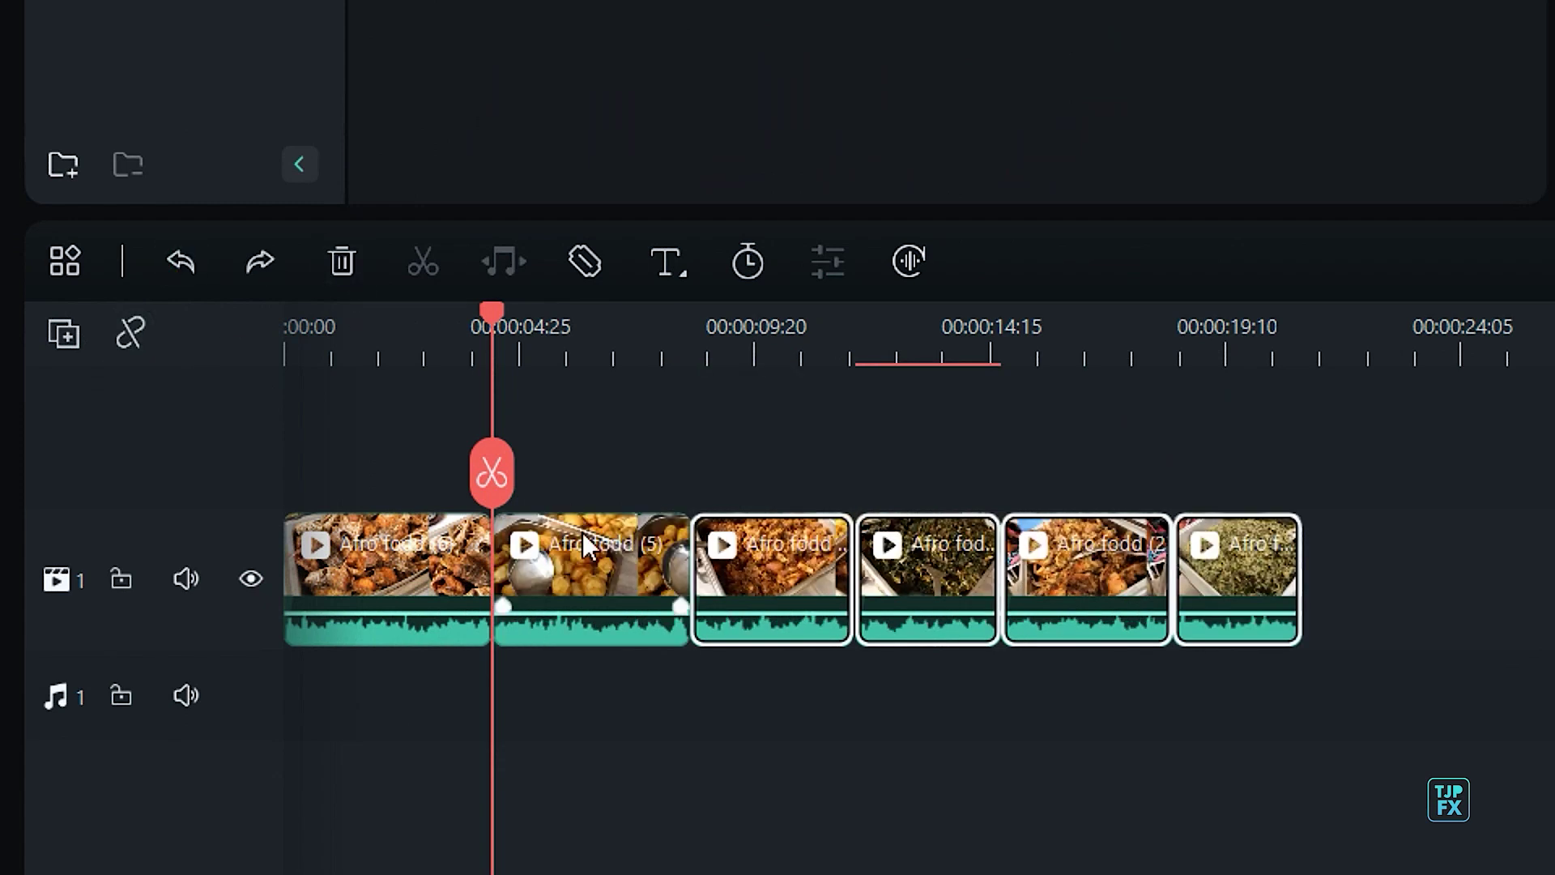
Delete the Afro fodd (5) clip from video track 1 with Auto Ripple off, and undo the deletion.
{"action": "left_click", "coordinate": [591, 561]}
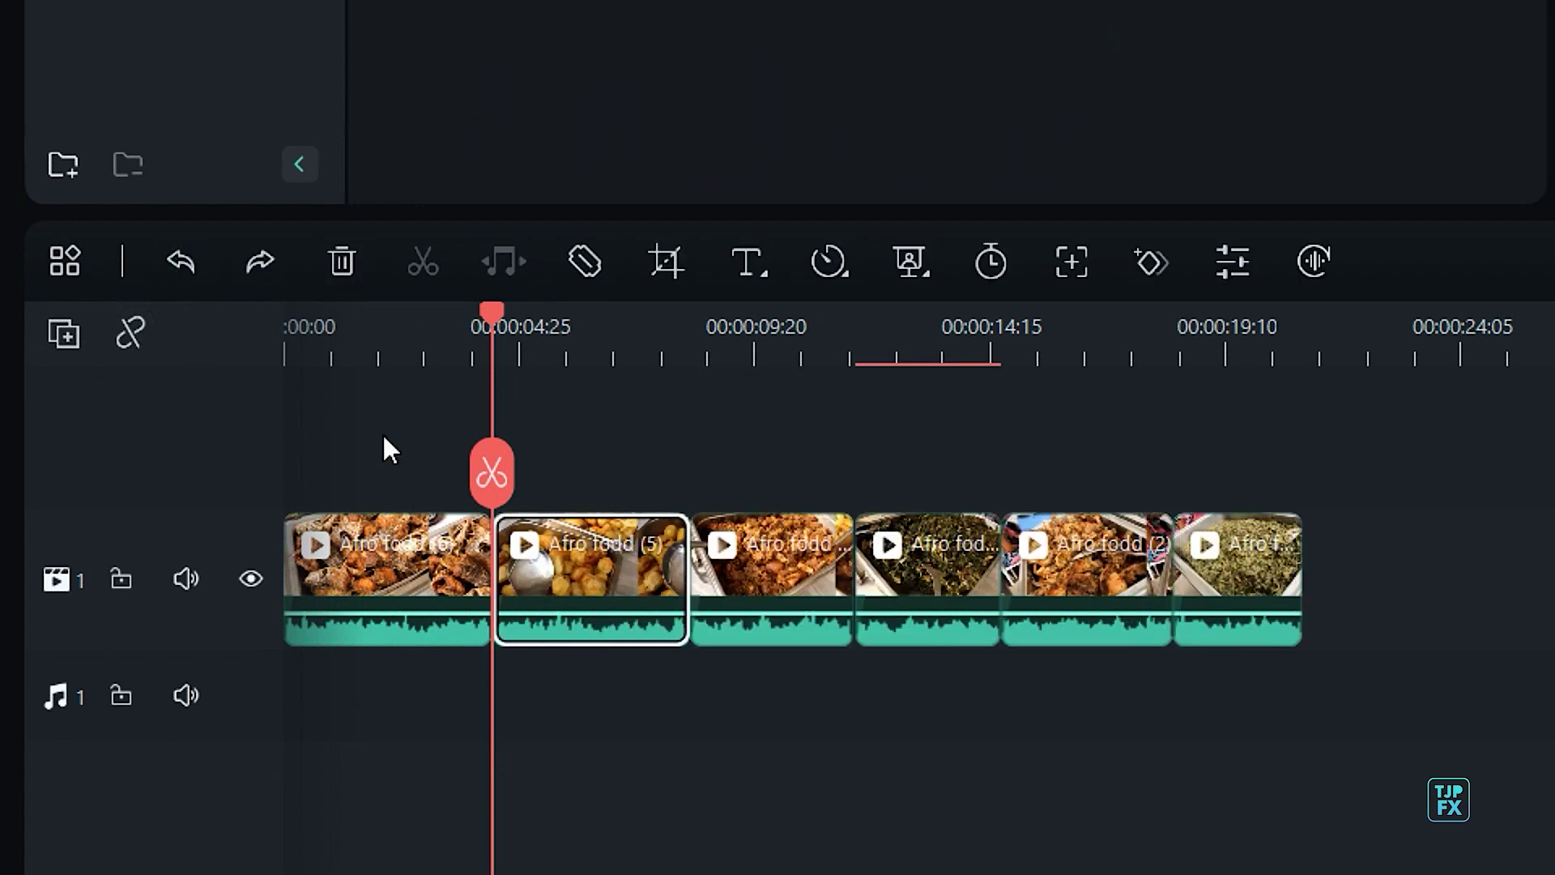
{"action": "left_click", "coordinate": [340, 263]}
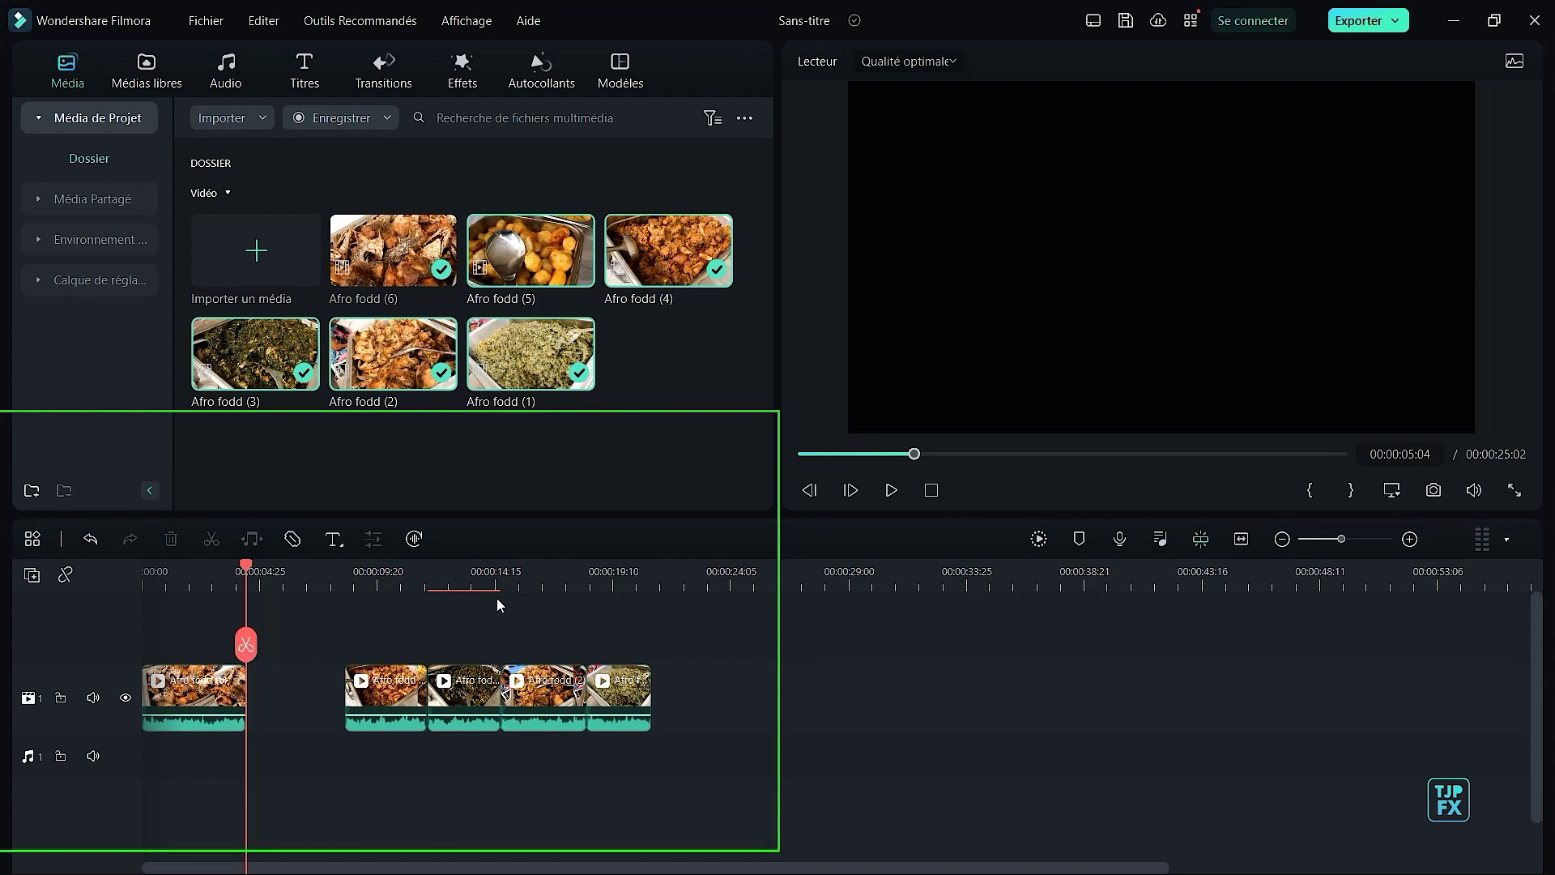
{"action": "left_click", "coordinate": [90, 538]}
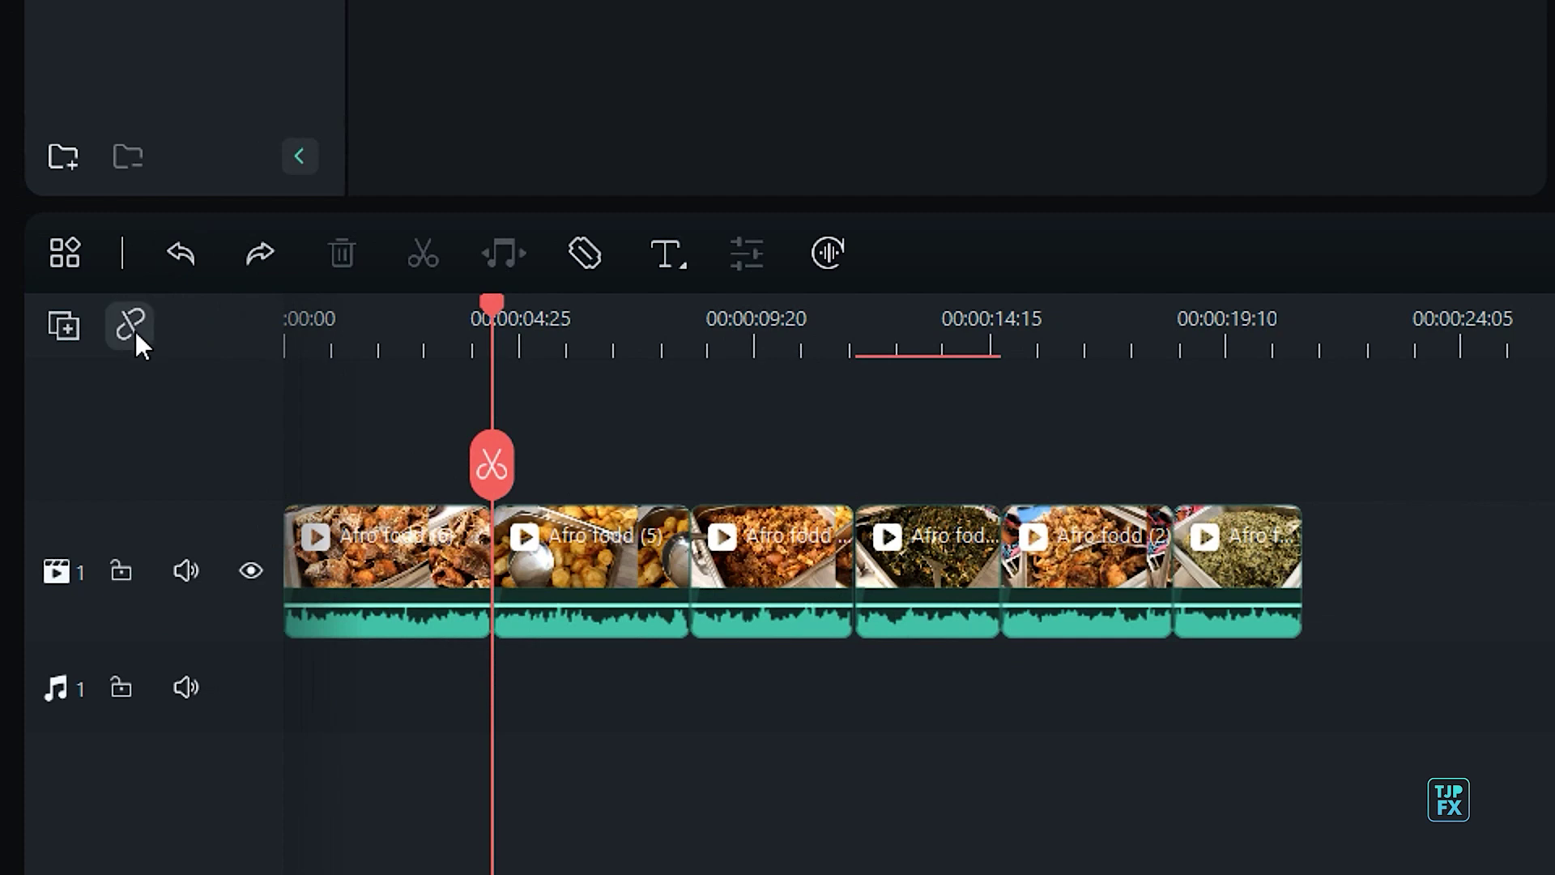
Turn Auto Ripple on and add the five selected media clips to a new video track 2 at 00:00:05:04.
{"action": "left_click", "coordinate": [129, 325]}
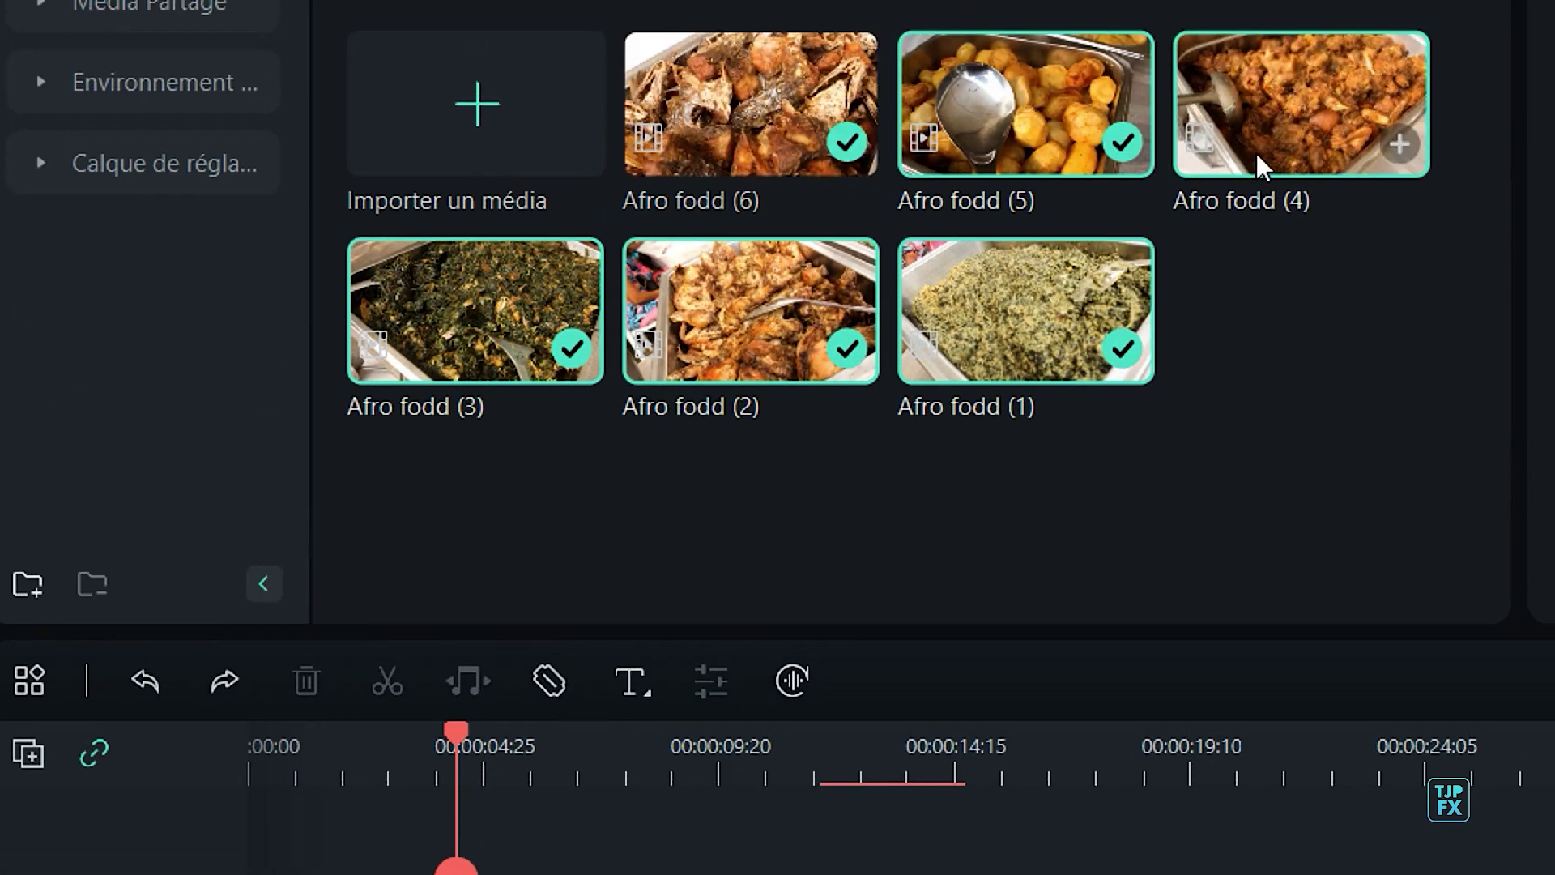
{"action": "left_click_drag", "start_coordinate": [1026, 103], "coordinate": [486, 688]}
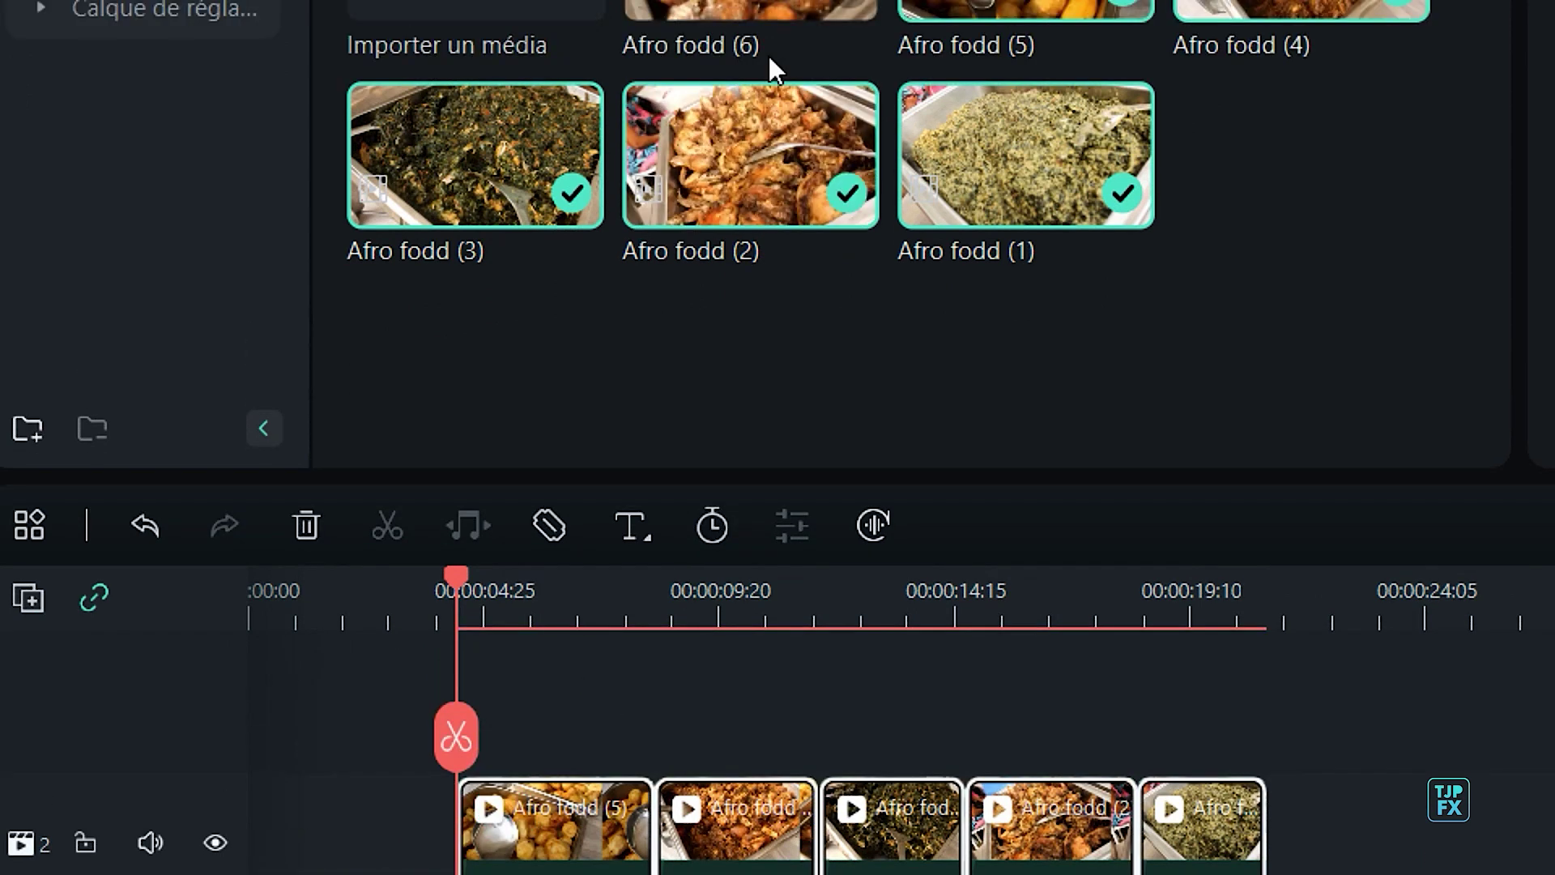
Insert the five selected media clips on video track 2 at about 1 second, and undo the insertion.
{"action": "left_click_drag", "start_coordinate": [771, 63], "coordinate": [324, 657]}
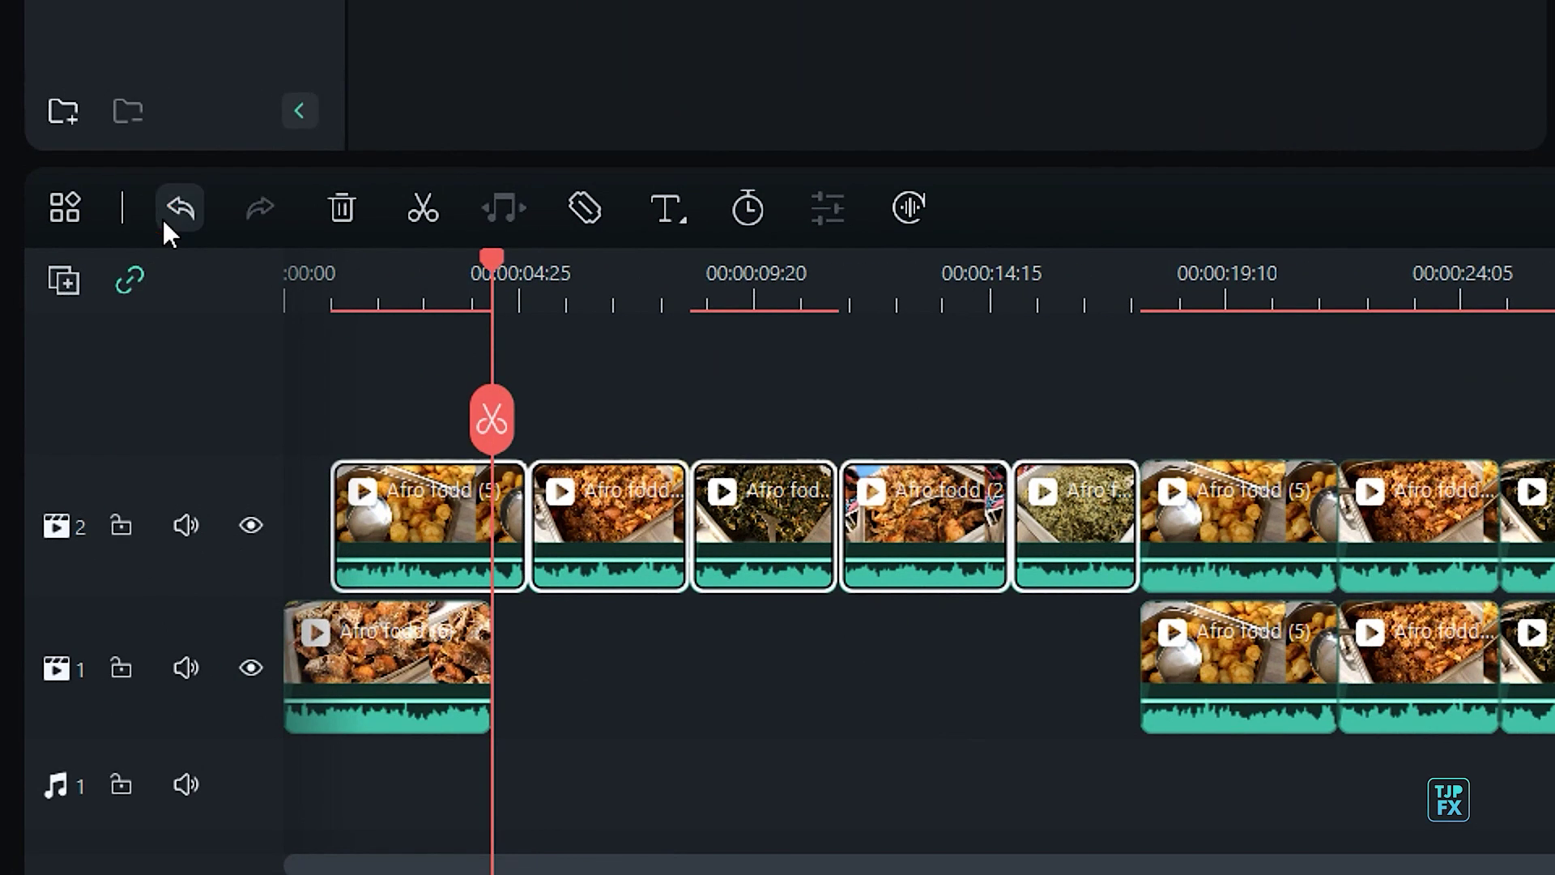
{"action": "left_click", "coordinate": [164, 217]}
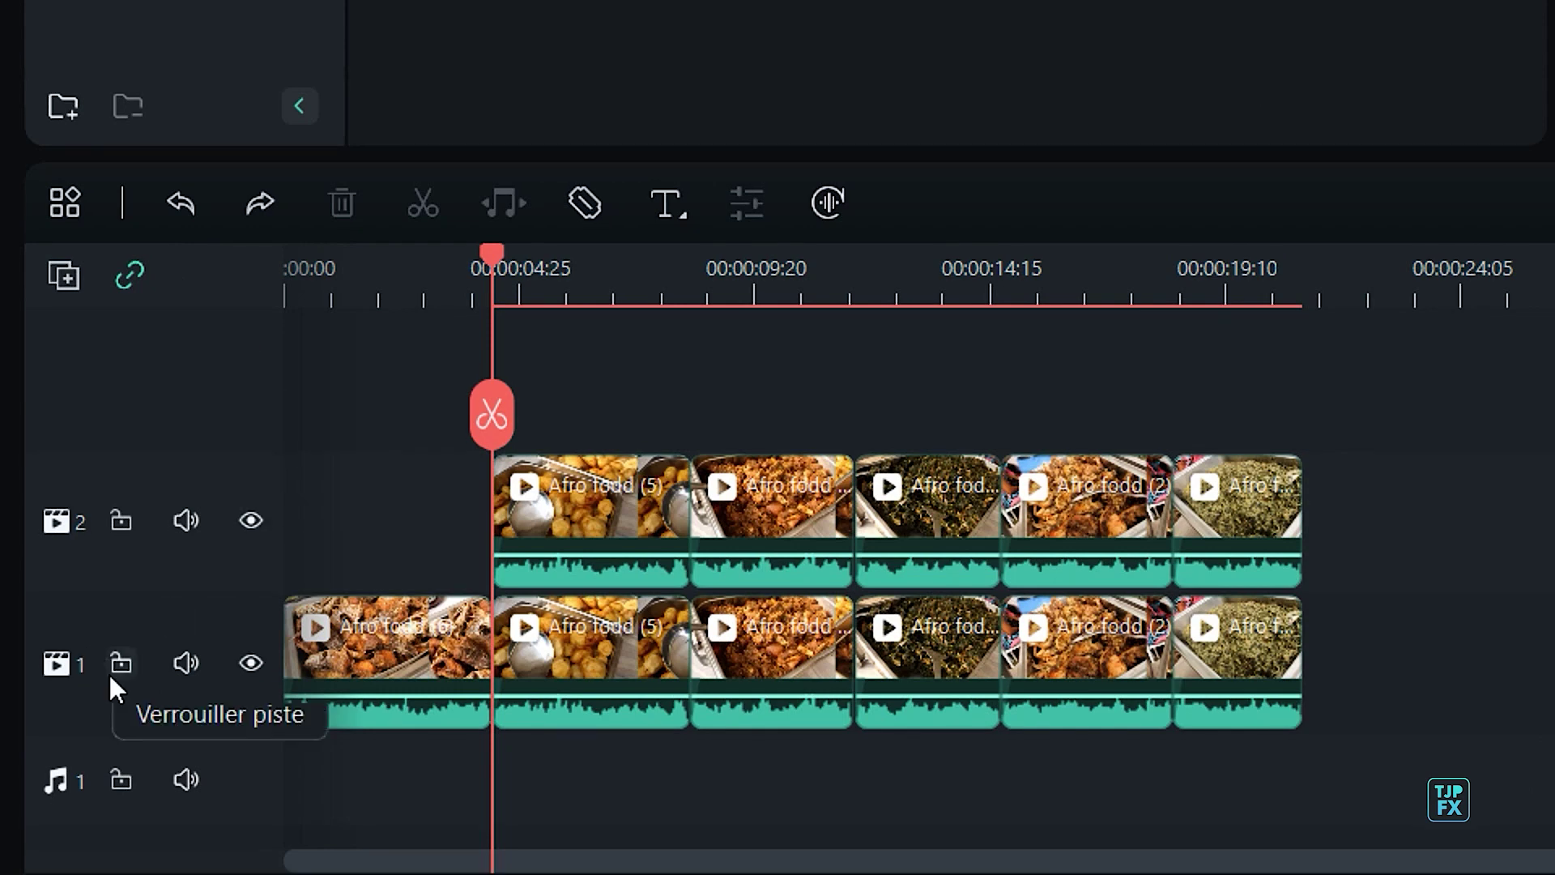
Lock video track 1 and insert the five selected media clips on video track 2 at the playhead, 00:00:05:04.
{"action": "left_click", "coordinate": [123, 659]}
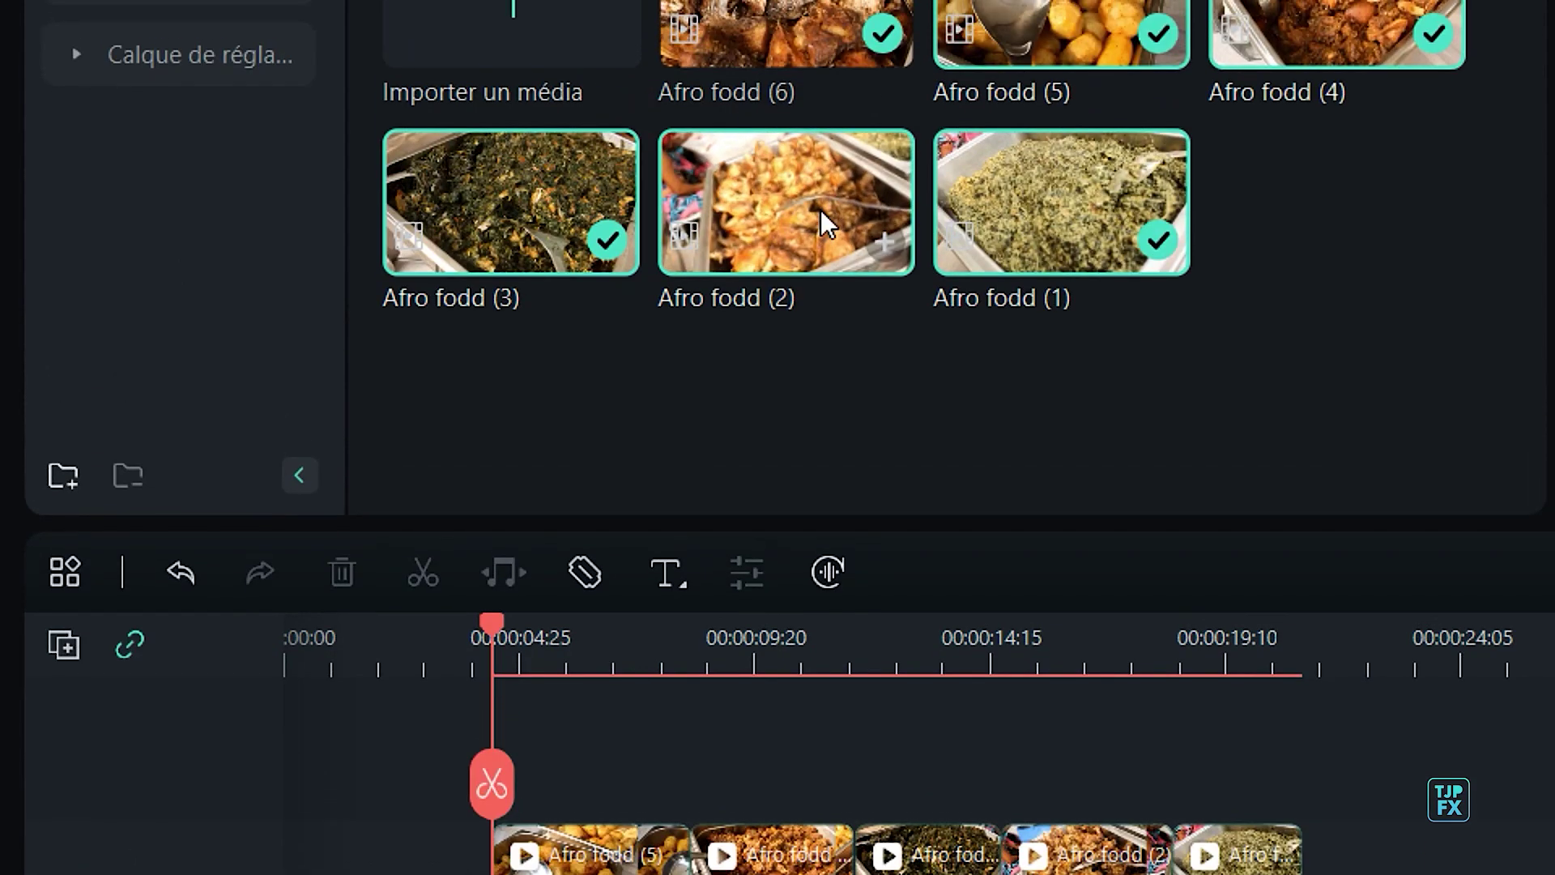
{"action": "left_click_drag", "start_coordinate": [821, 81], "coordinate": [587, 618]}
{"action": "left_click_drag", "start_coordinate": [293, 622], "coordinate": [250, 697]}
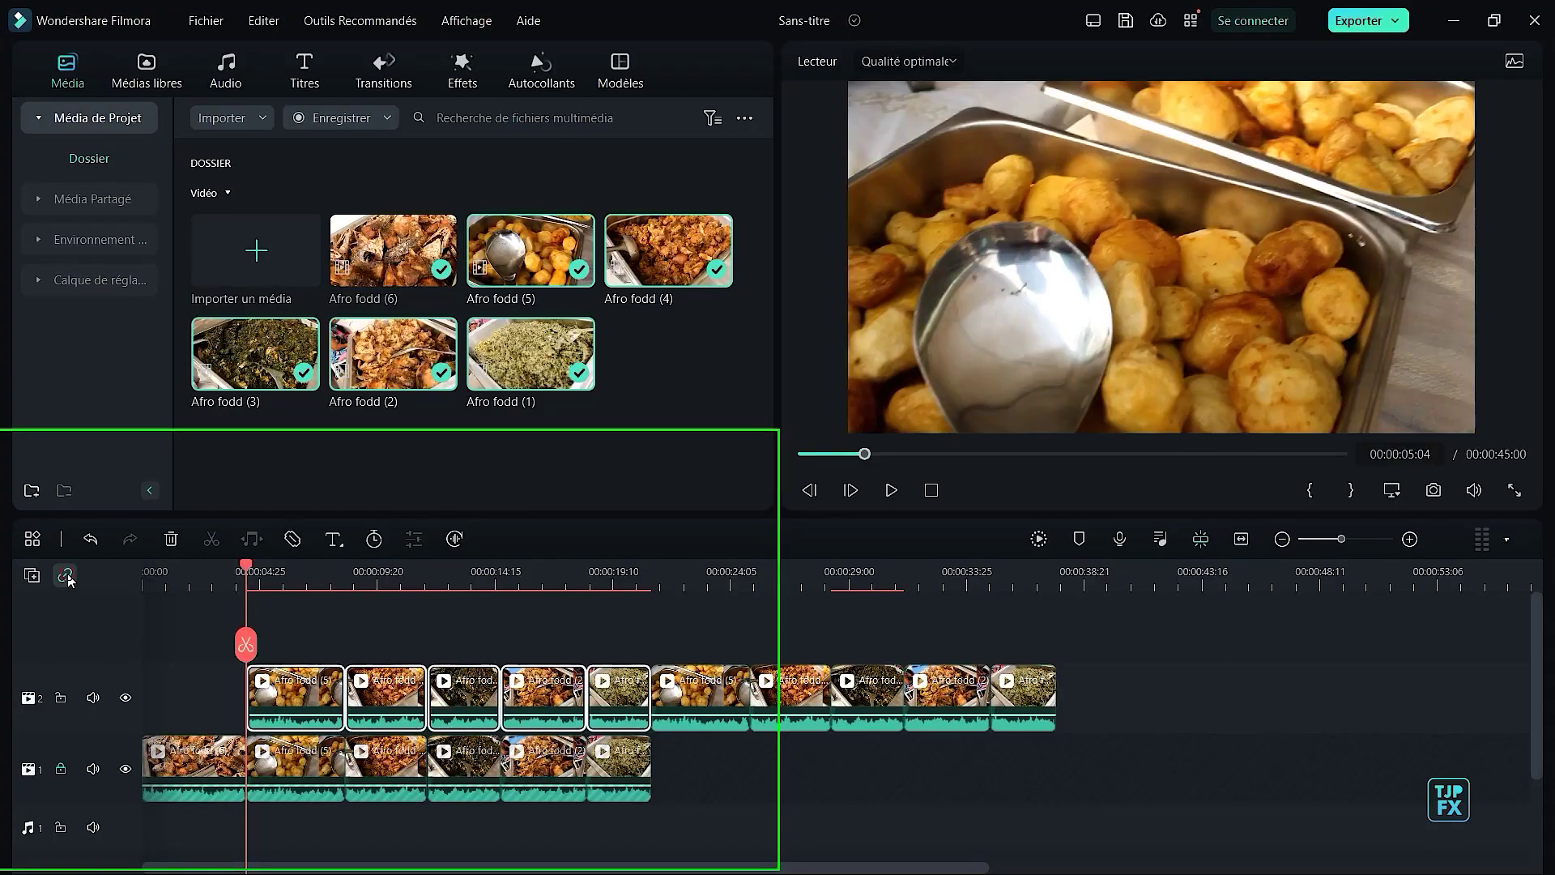
With Auto Ripple off, delete the first Afro fodd (4) clip on video track 2, and undo the deletion.
{"action": "left_click", "coordinate": [130, 287]}
{"action": "left_click", "coordinate": [355, 624]}
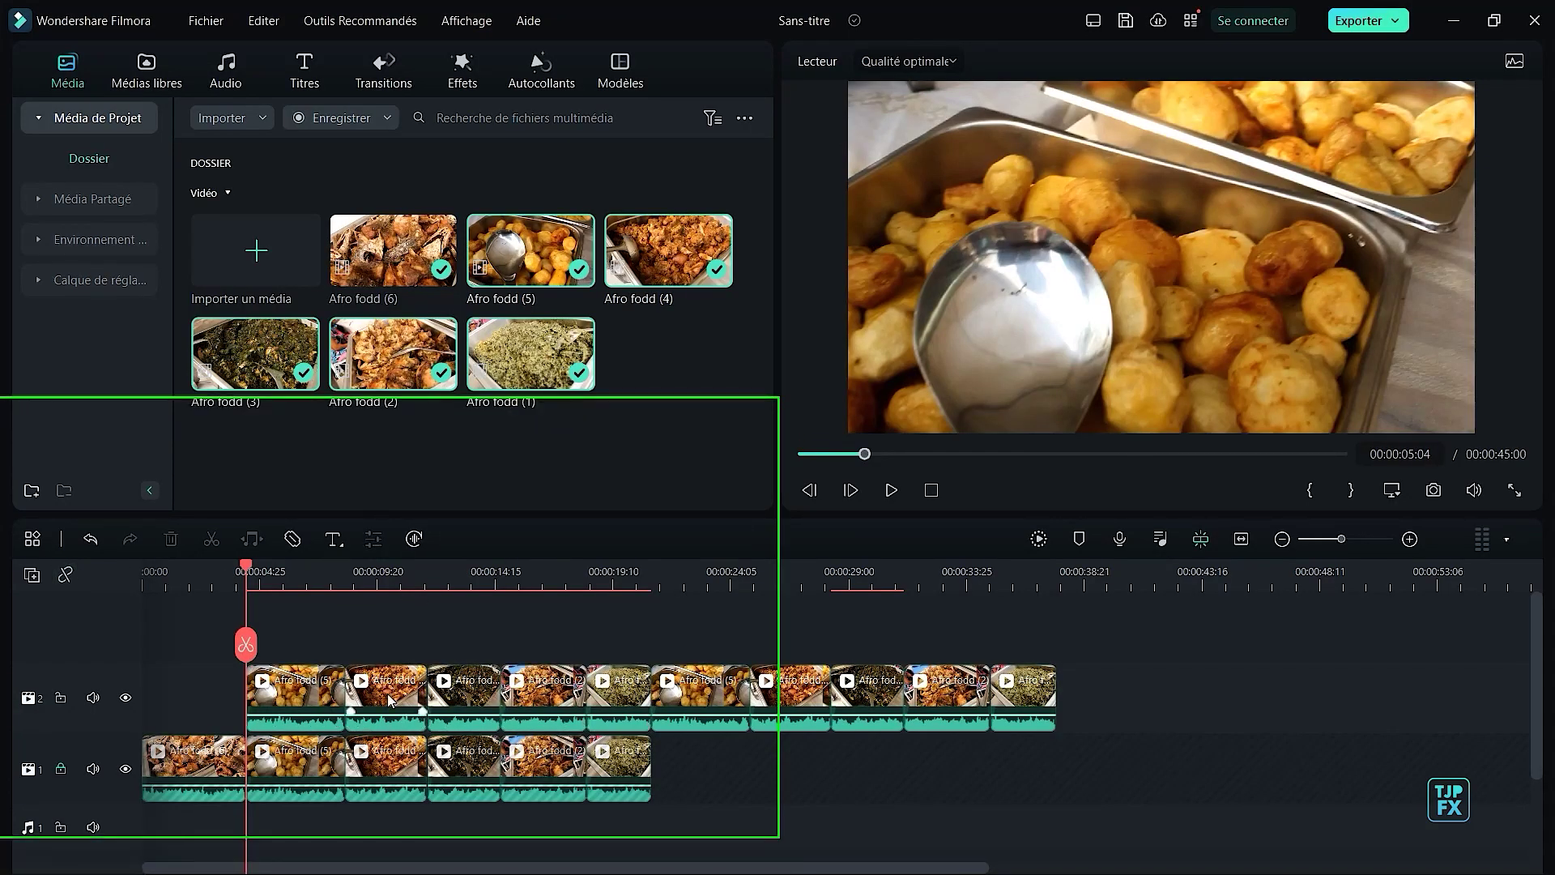
{"action": "left_click", "coordinate": [386, 693]}
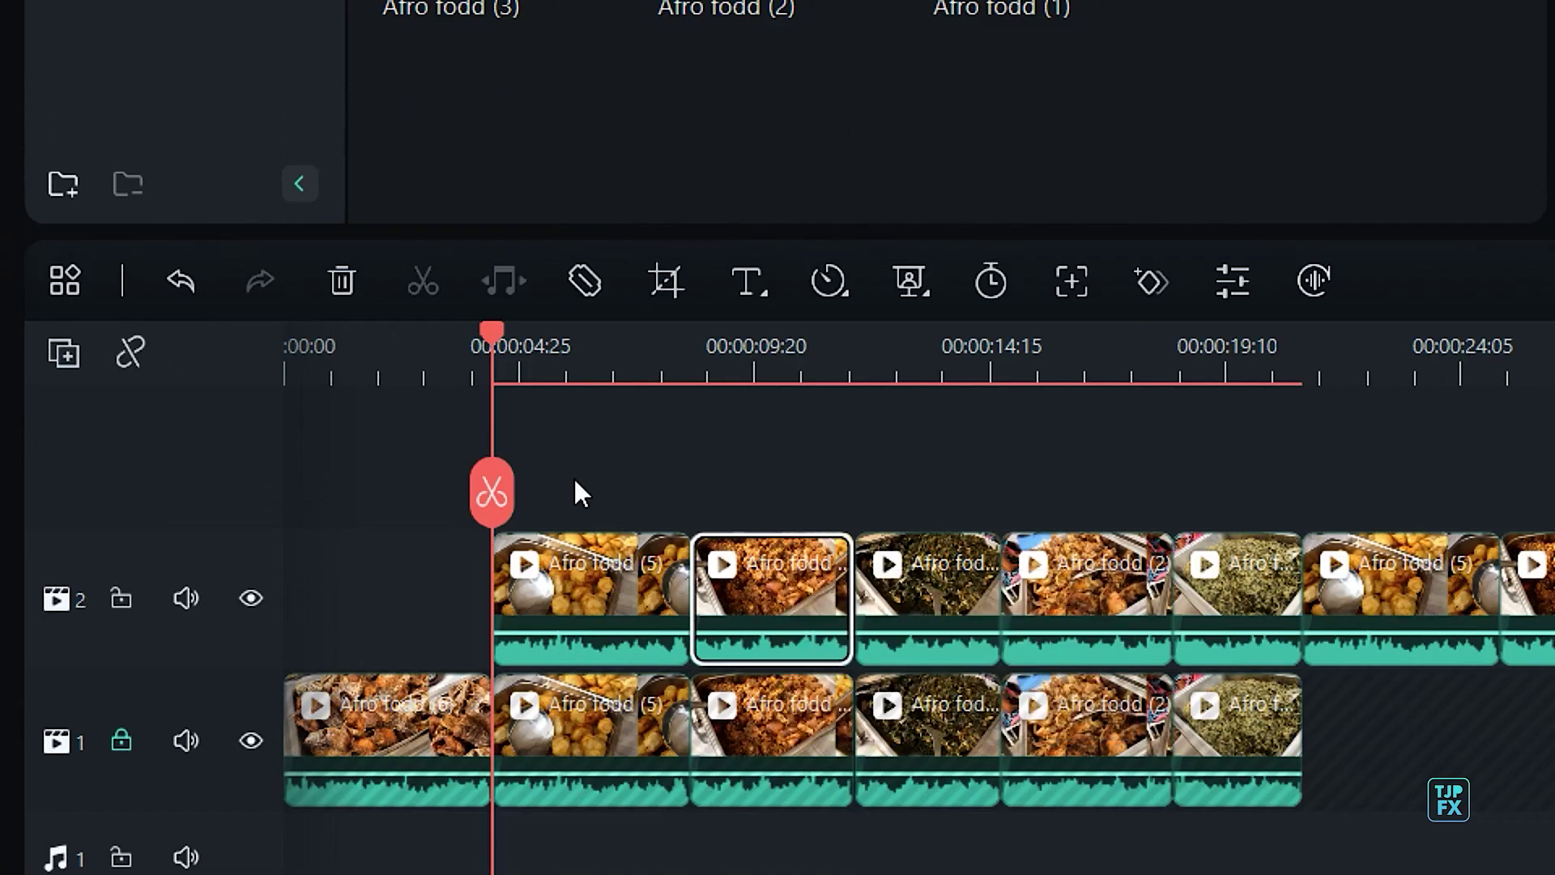
{"action": "left_click", "coordinate": [346, 280]}
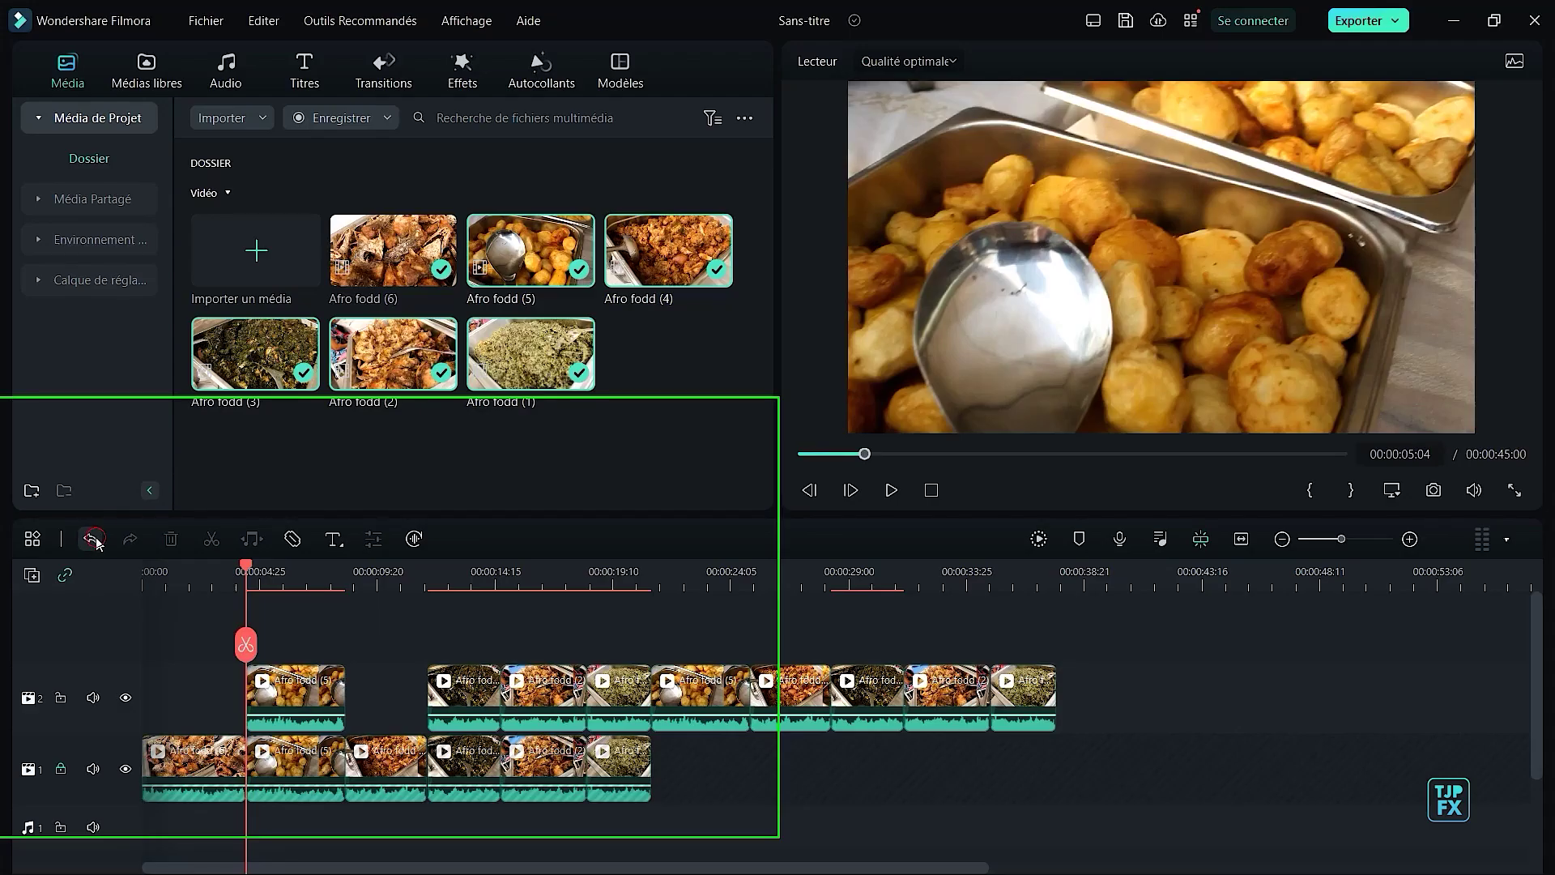
{"action": "left_click", "coordinate": [91, 539]}
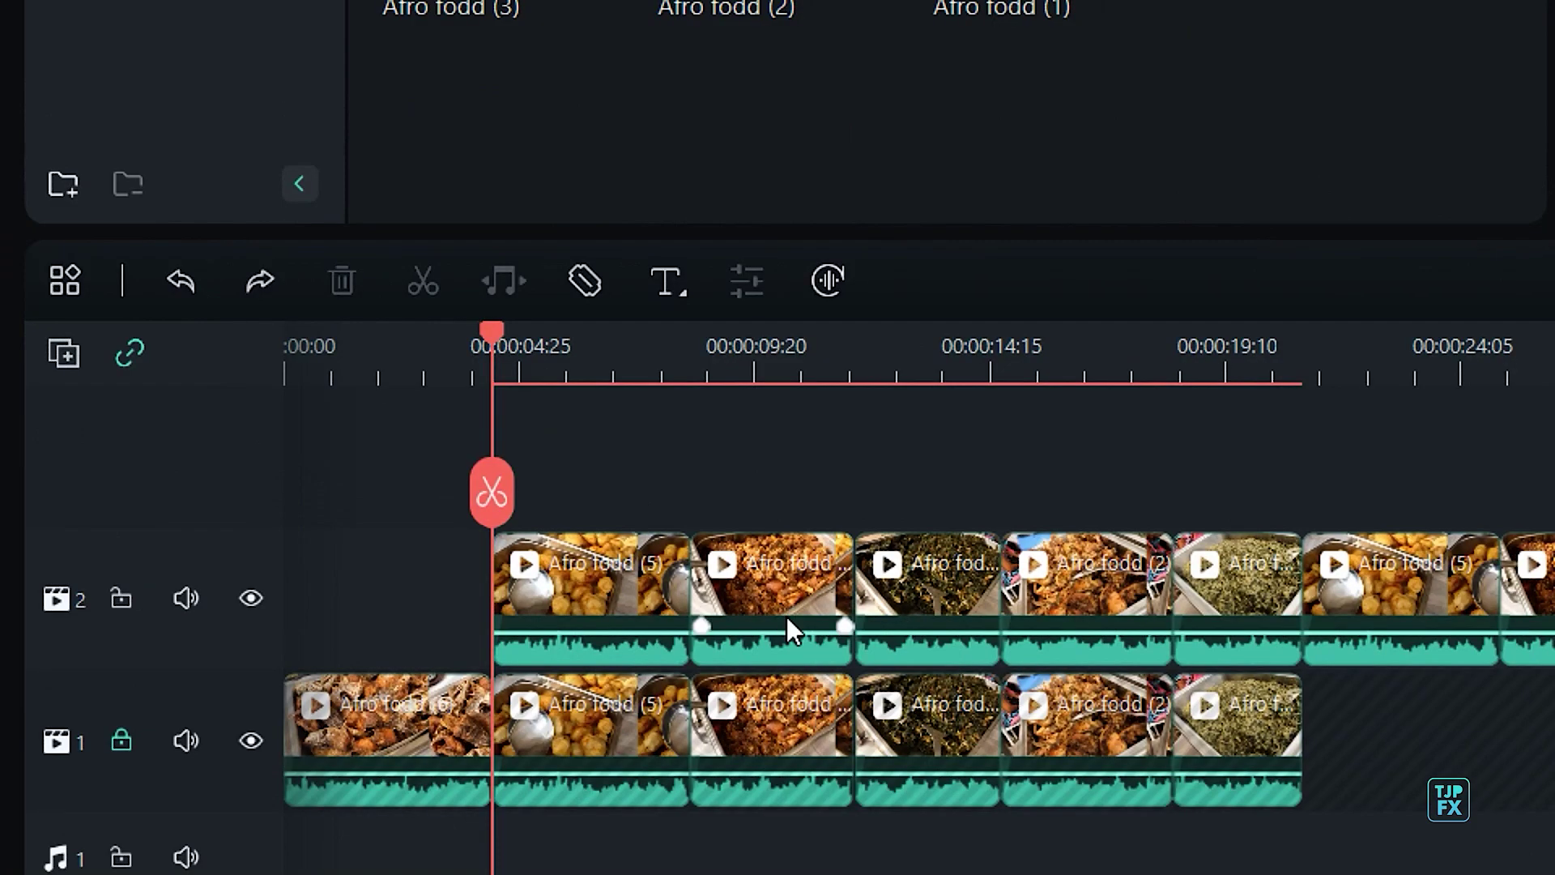
Delete the first Afro fodd (4) clip on video track 2 with Auto Ripple on, and scrub through the timeline.
{"action": "left_click", "coordinate": [781, 623]}
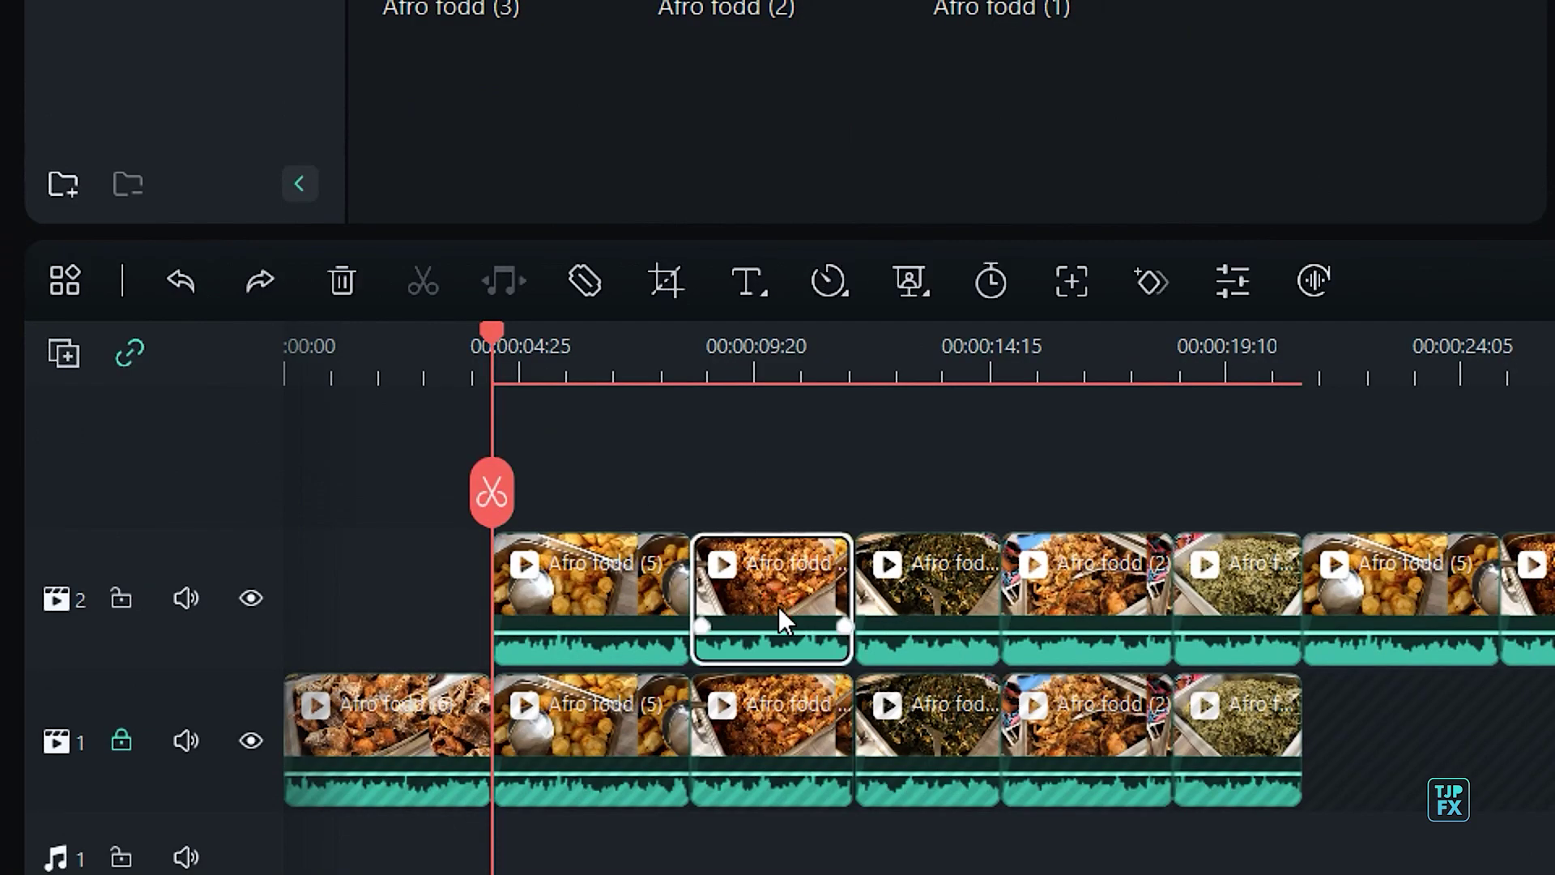
{"action": "left_click", "coordinate": [337, 279]}
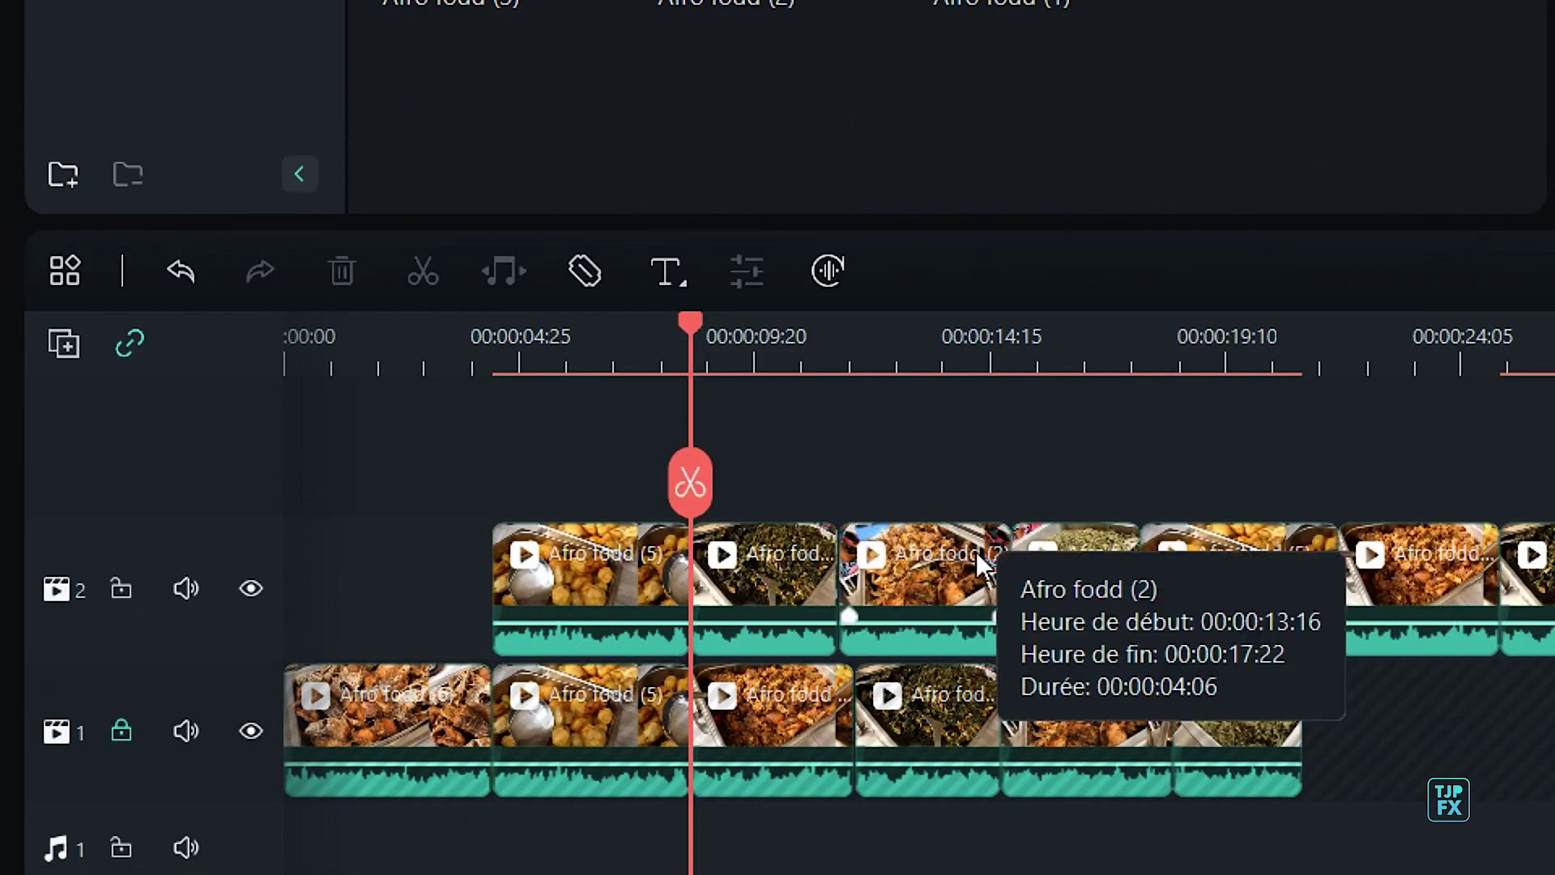
{"action": "left_click", "coordinate": [462, 354]}
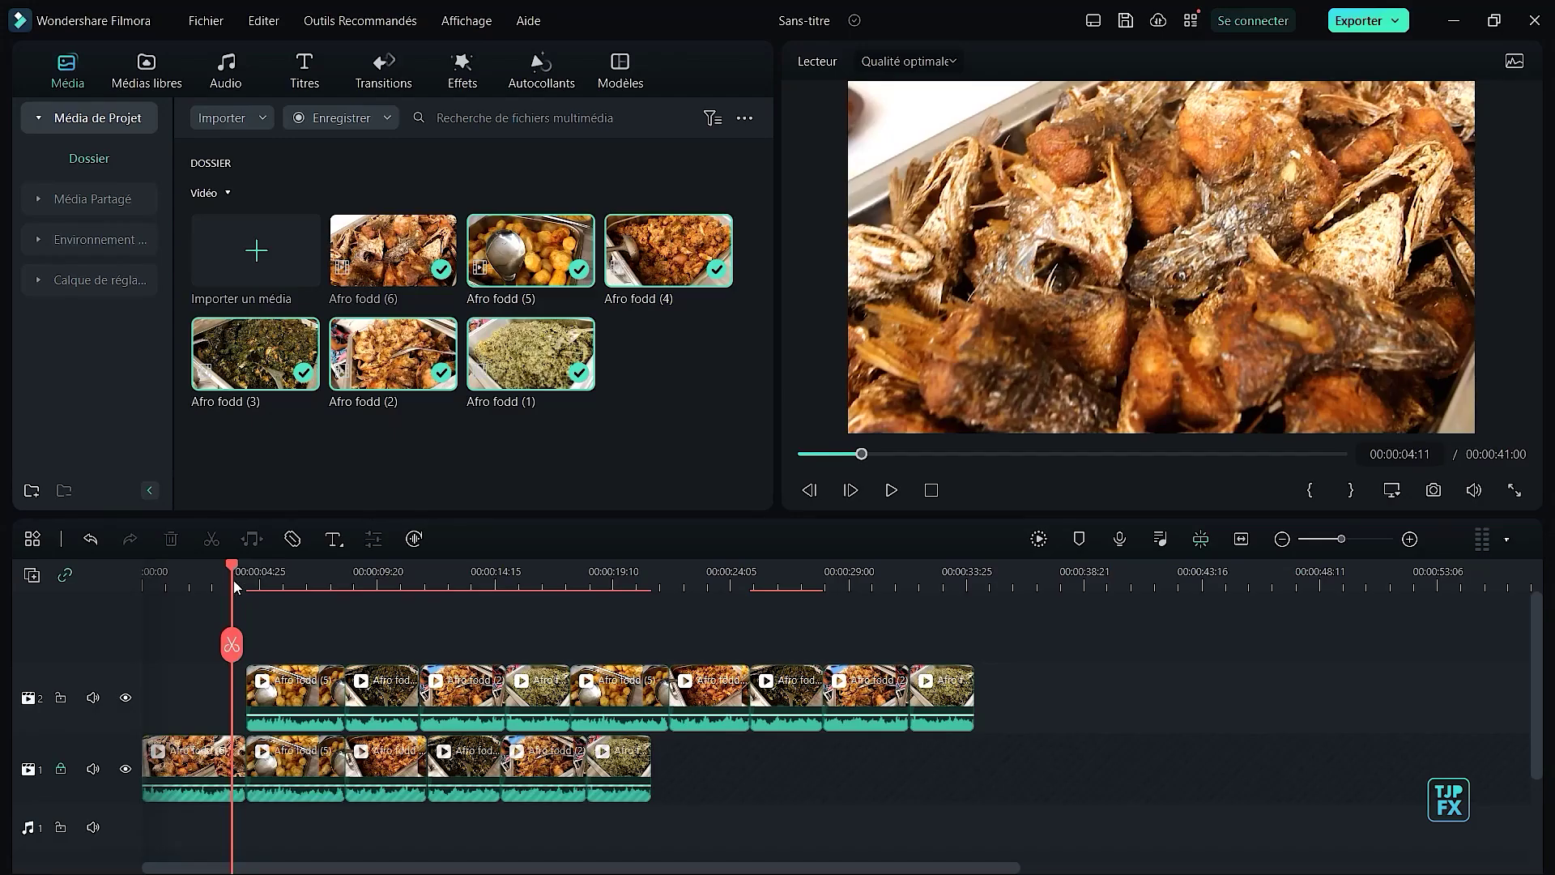
{"action": "left_click_drag", "start_coordinate": [236, 577], "coordinate": [519, 677]}
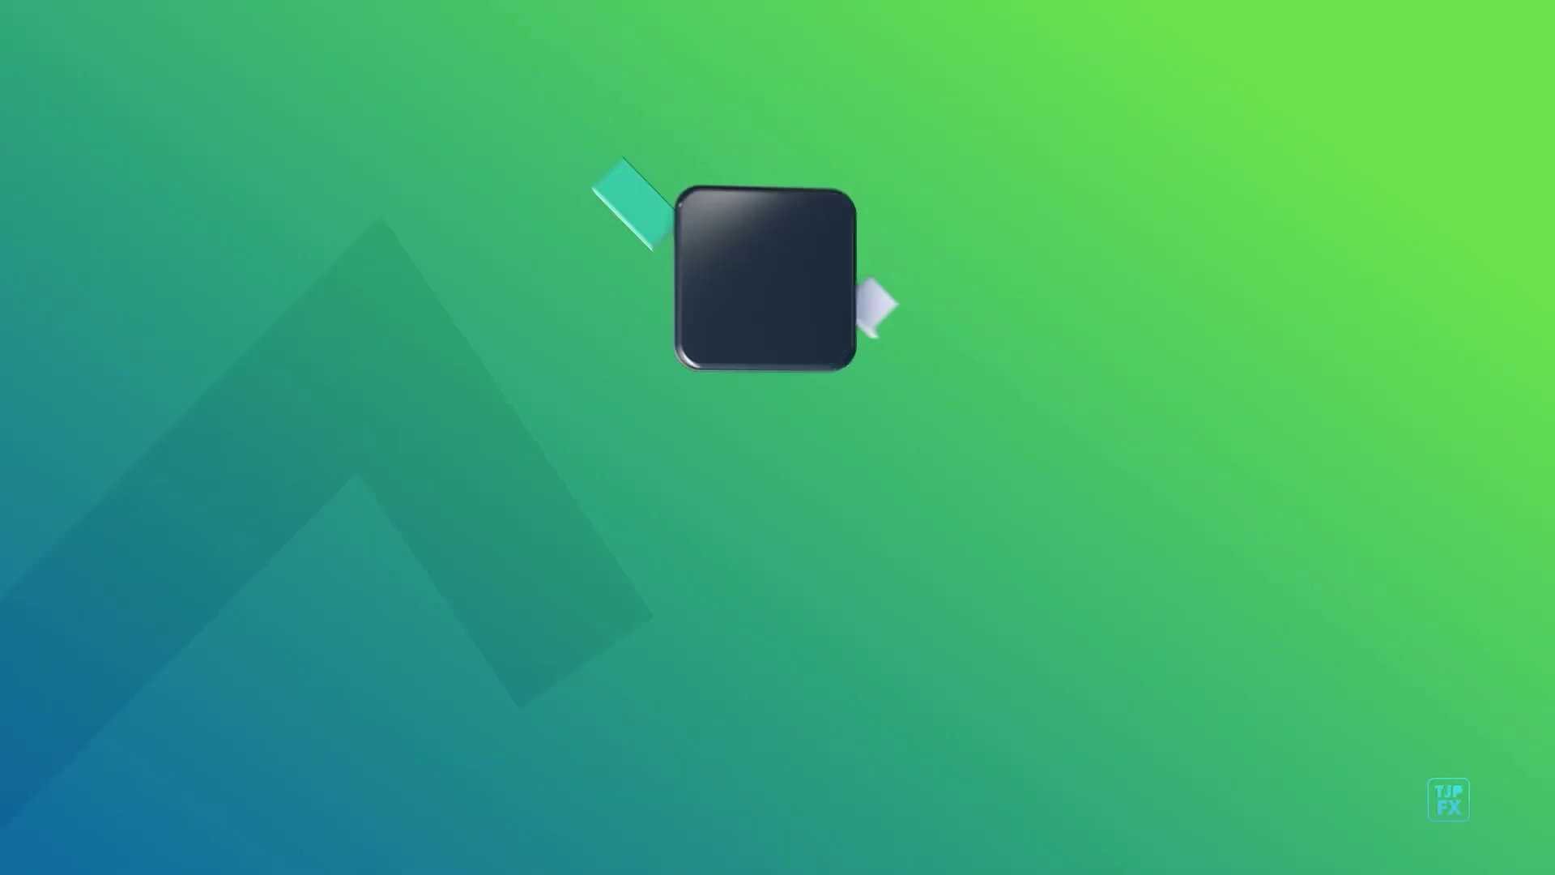